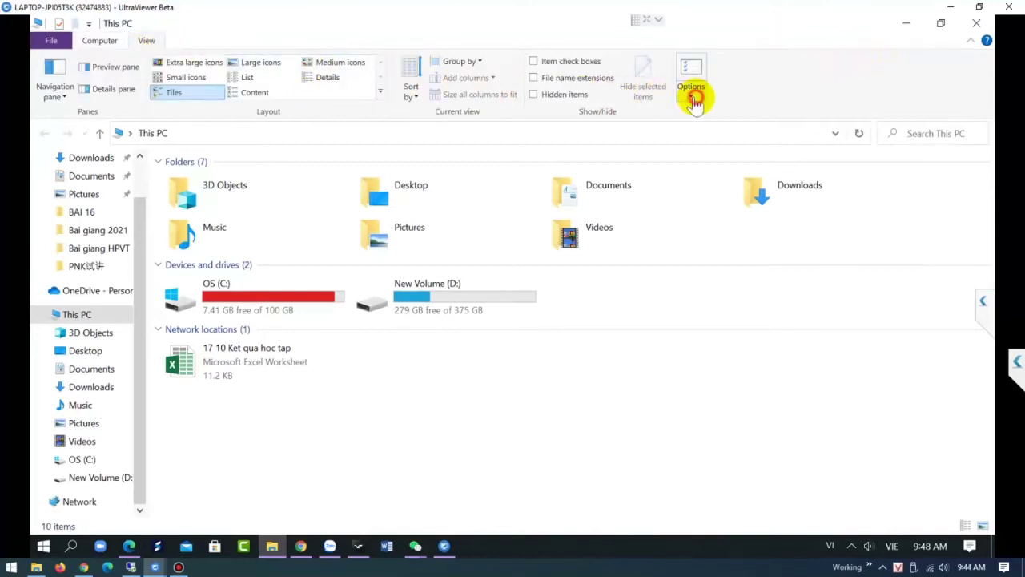
# Set the folder options to show hidden files, folders and drives, known file extensions and protected operating system files.
pyautogui.click(692, 96)
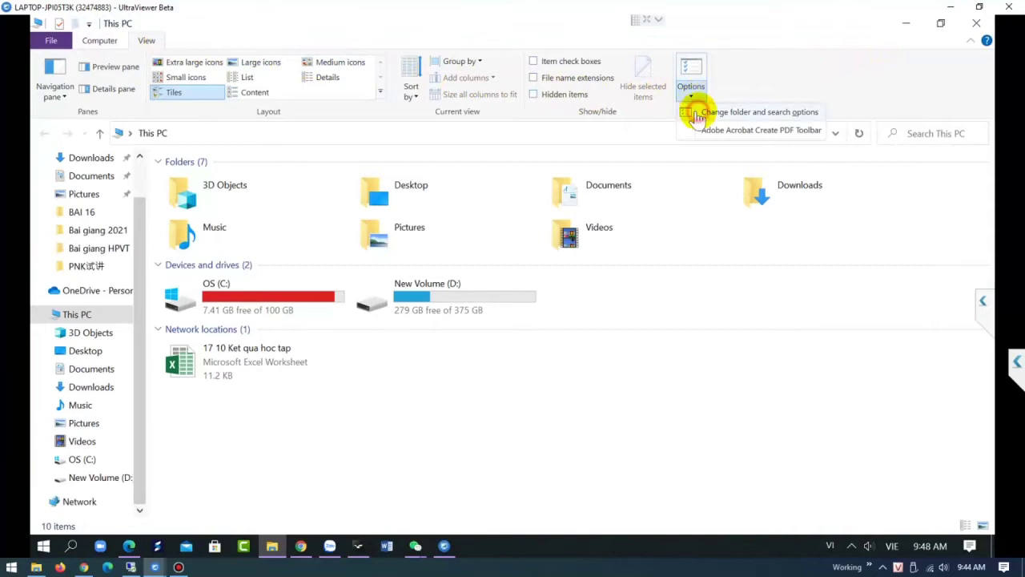
pyautogui.click(696, 113)
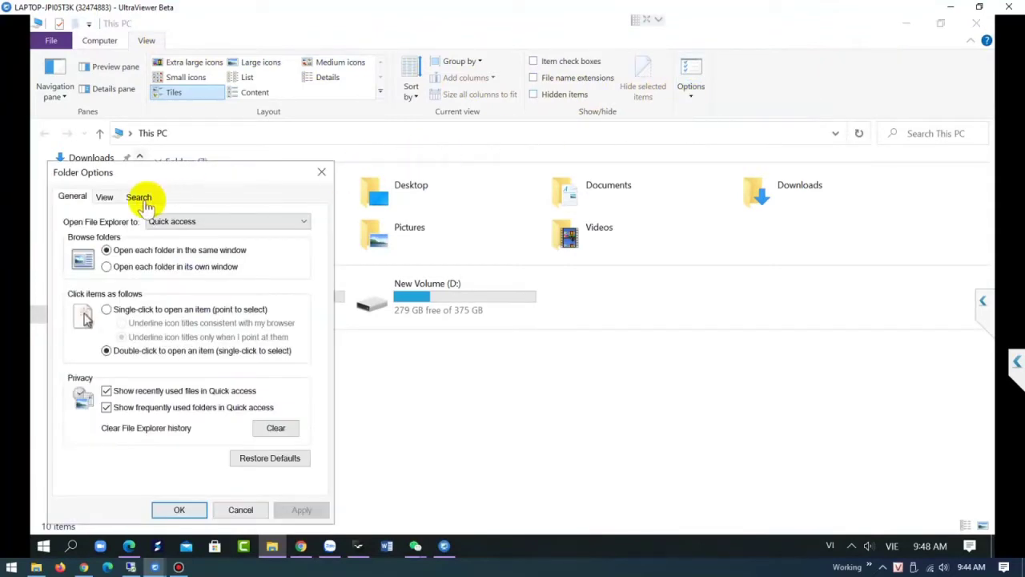
pyautogui.click(112, 201)
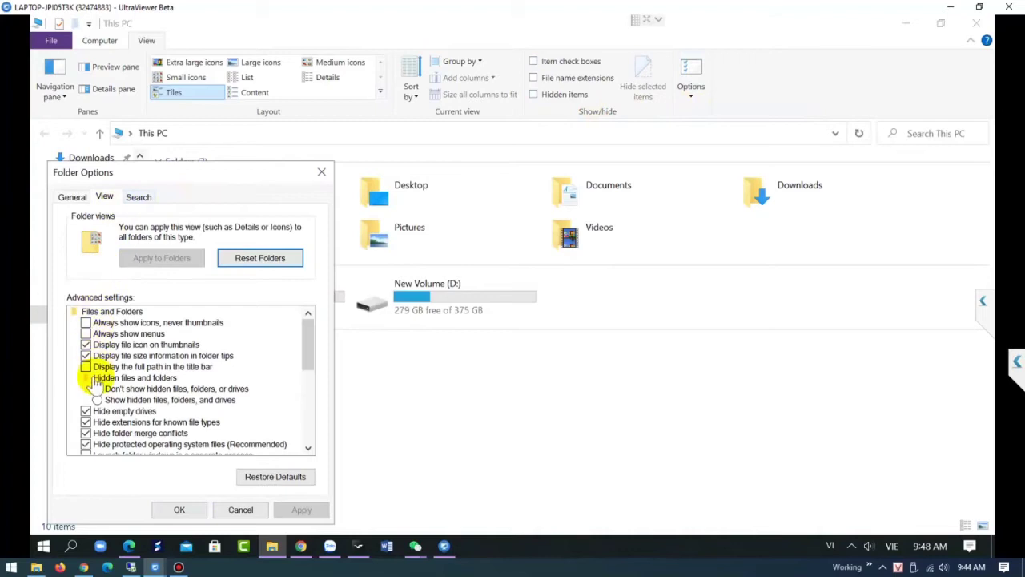
pyautogui.click(97, 399)
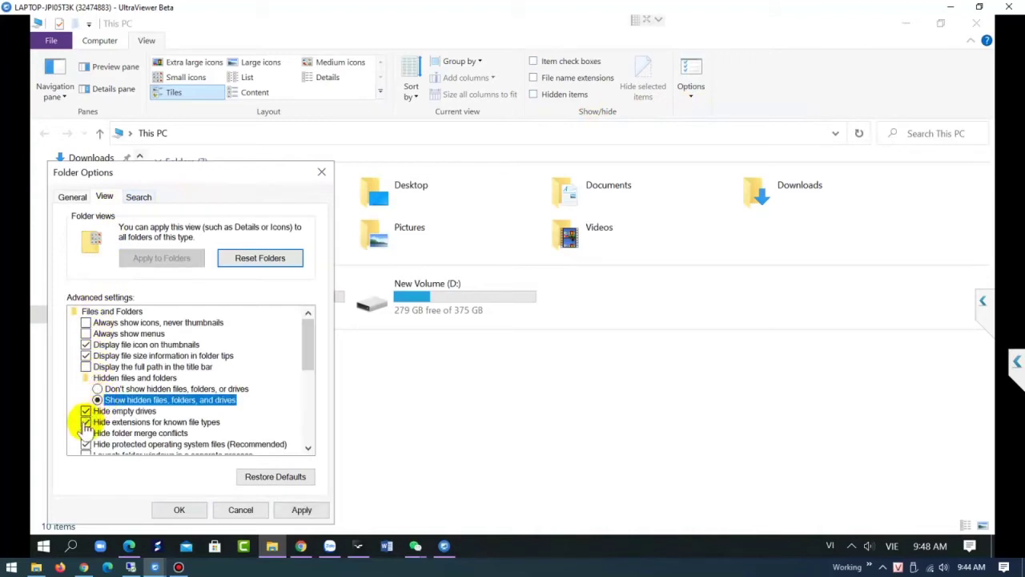
pyautogui.click(86, 422)
pyautogui.click(86, 445)
pyautogui.click(620, 314)
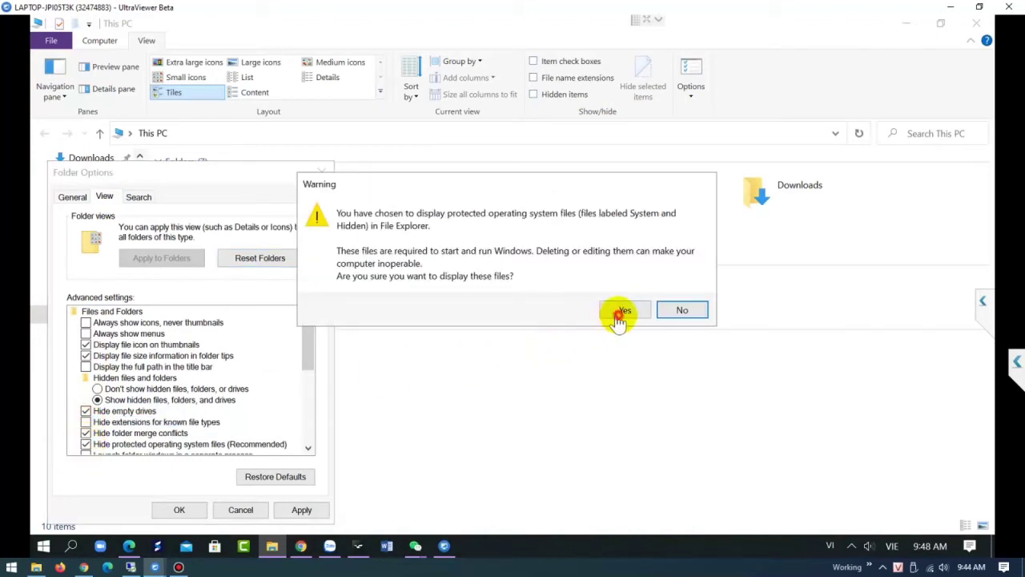
pyautogui.click(301, 509)
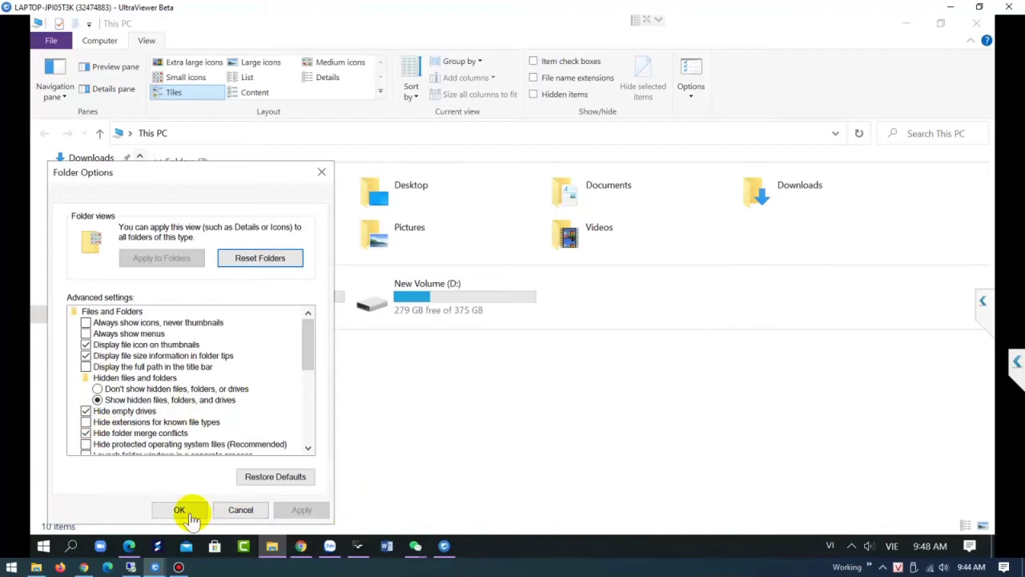
pyautogui.click(190, 516)
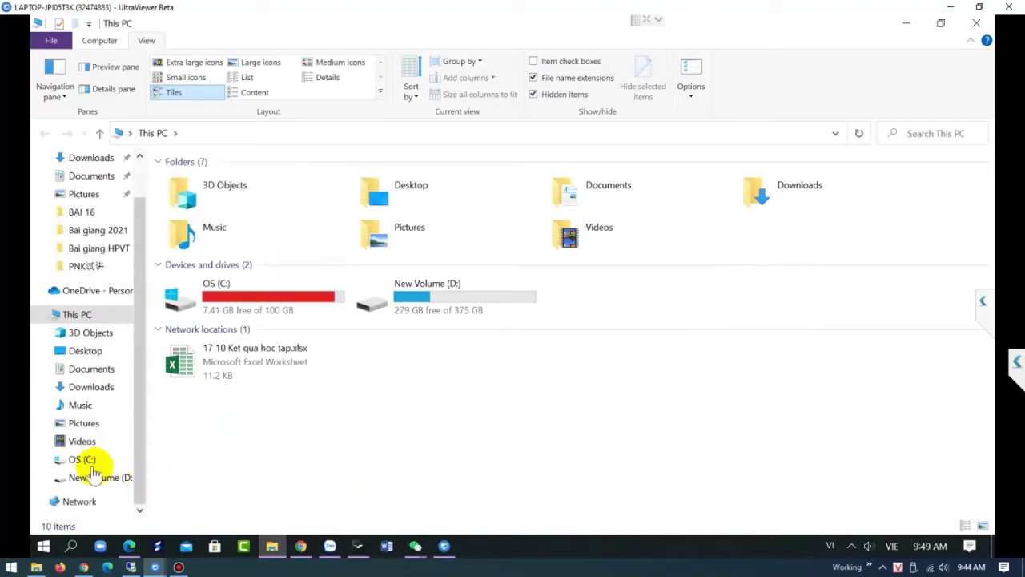
# Examine the root of drive C for system files such as pagefile.sys and hiberfil.sys, and look at drive D's contents.
pyautogui.click(84, 459)
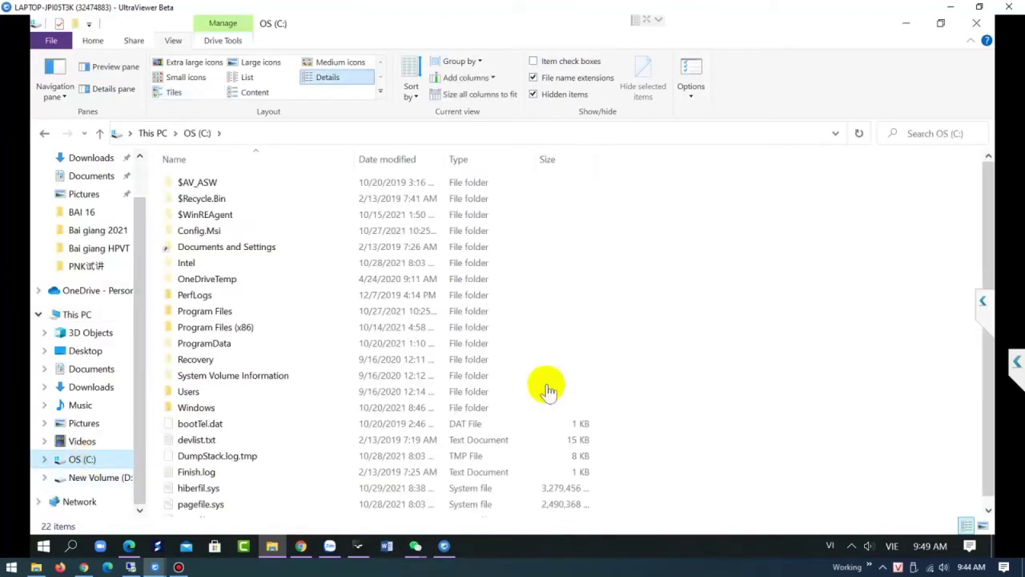
pyautogui.scroll(-1, 728, 390)
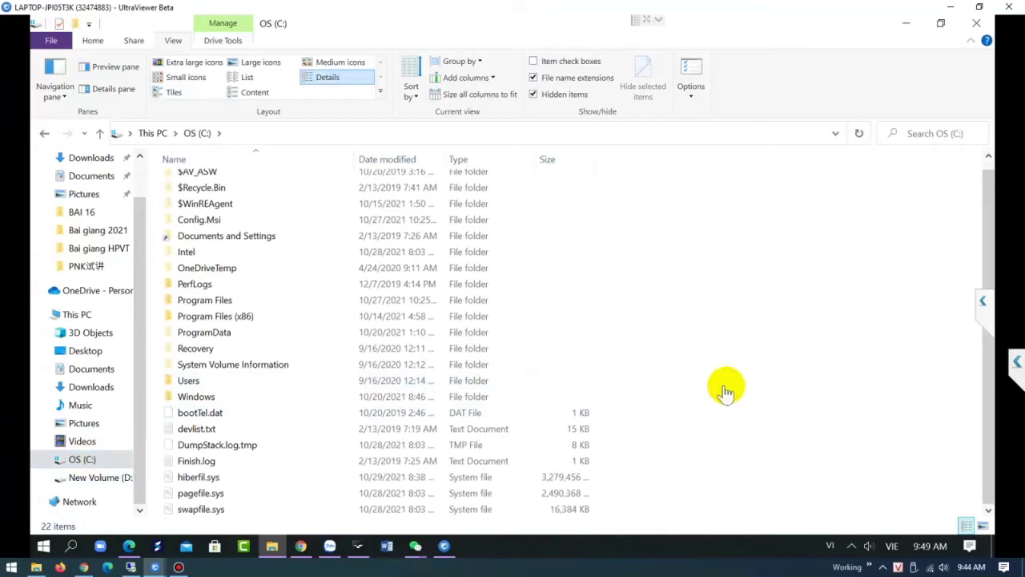
pyautogui.click(205, 492)
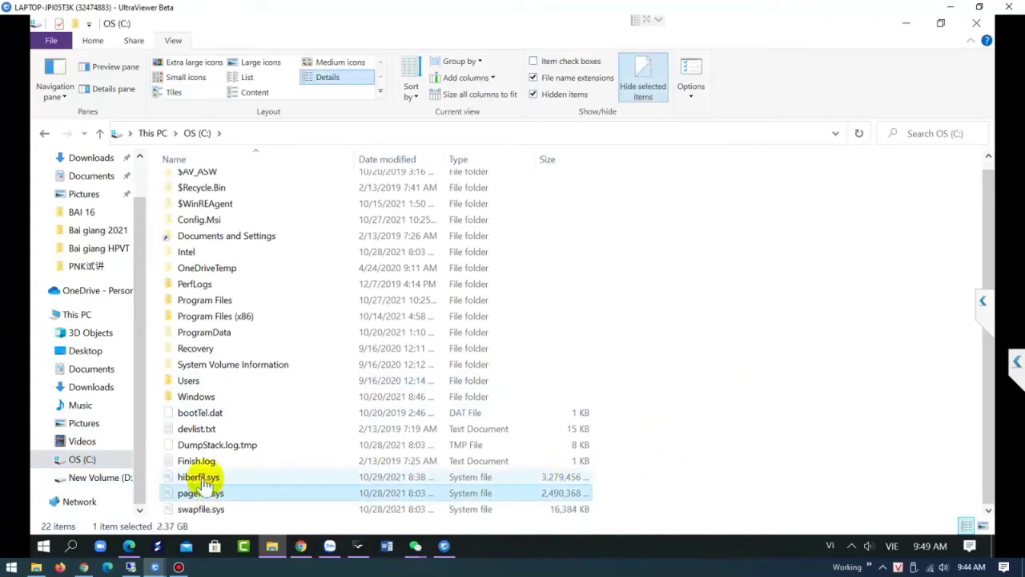
pyautogui.click(112, 483)
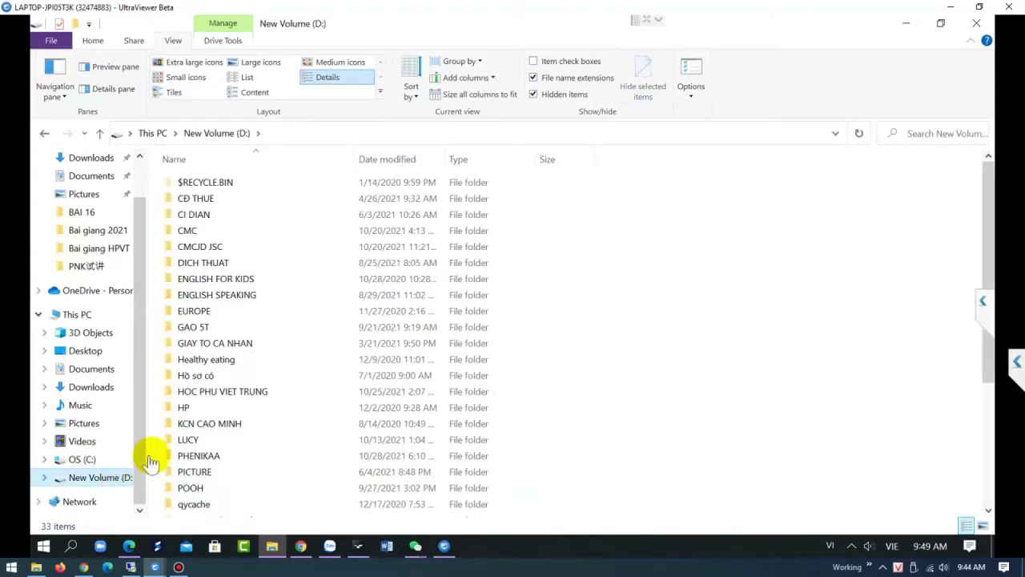
pyautogui.click(78, 467)
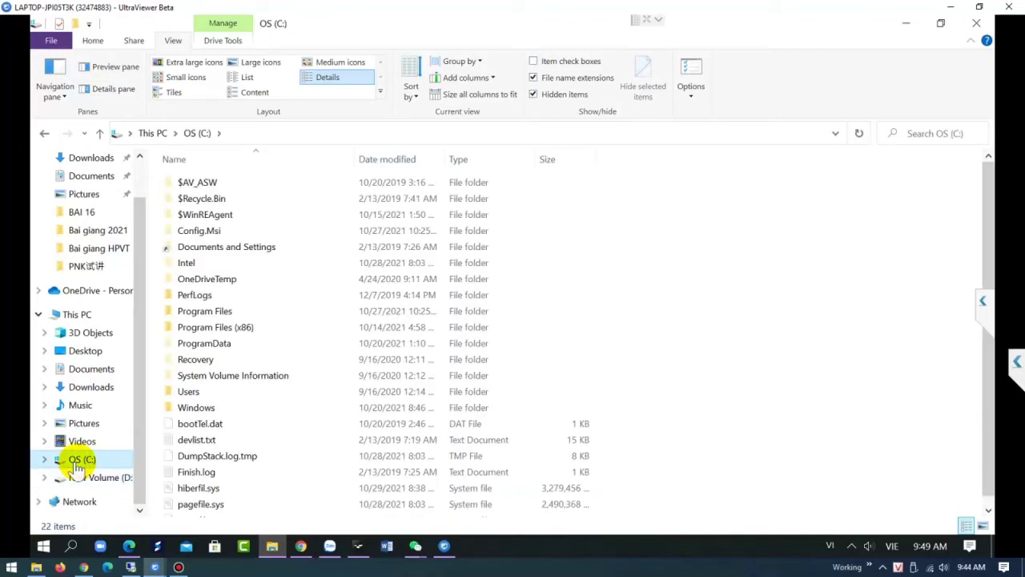
# Start Disk Cleanup from the properties of drive C and include the system files in the scan.
pyautogui.rightClick(76, 461)
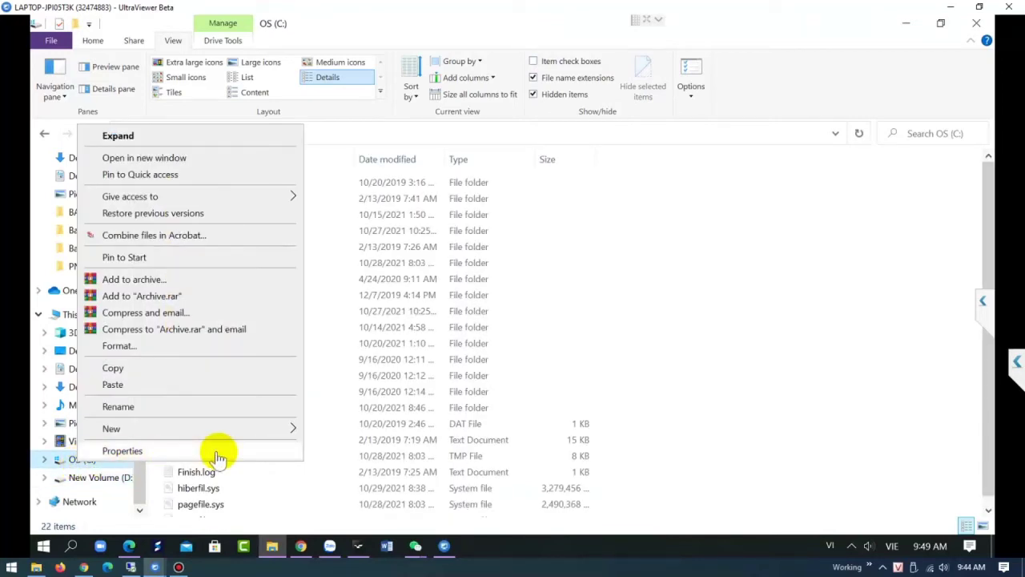
pyautogui.click(122, 451)
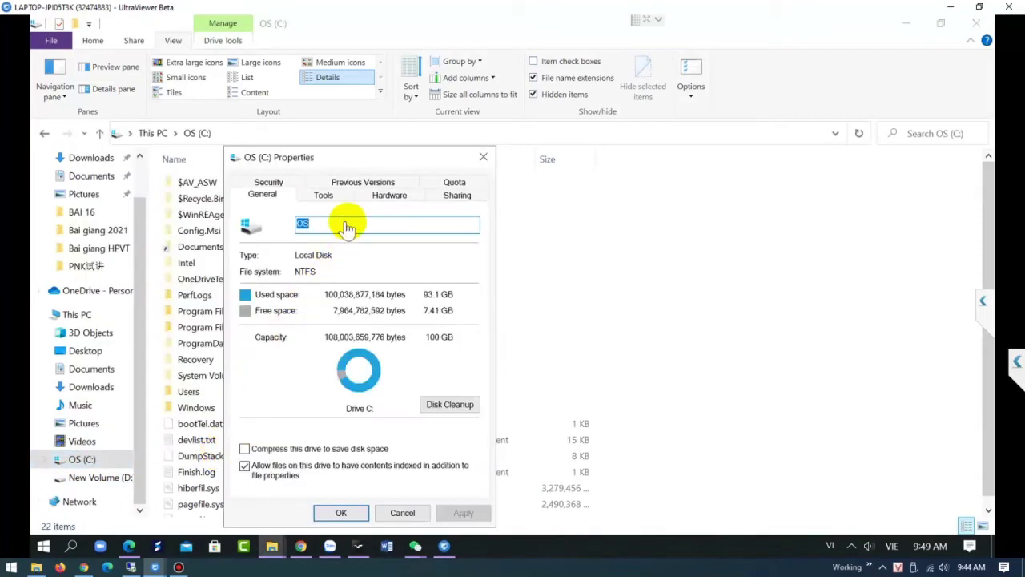
pyautogui.moveTo(359, 154); pyautogui.dragTo(379, 91)
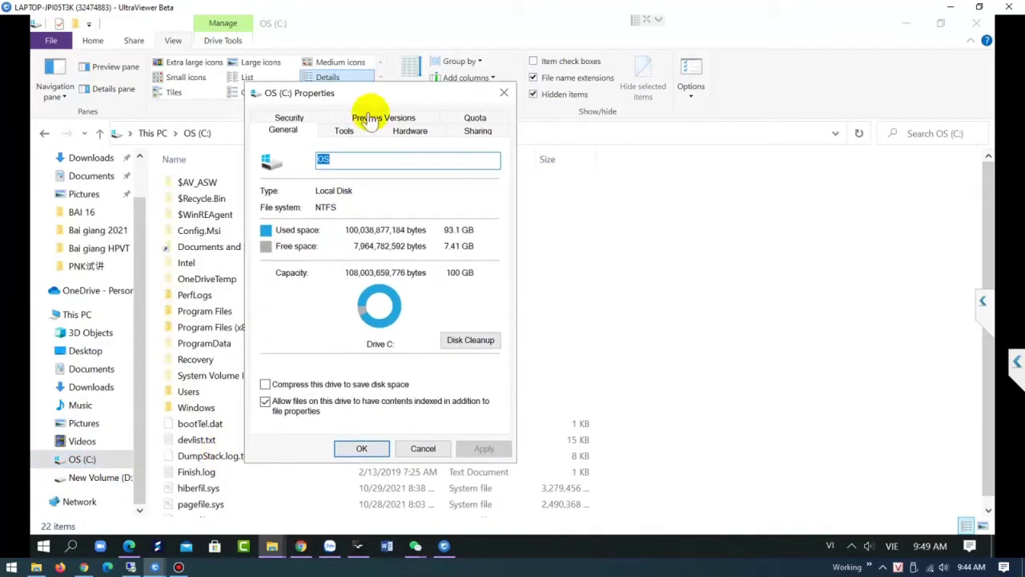
pyautogui.click(467, 340)
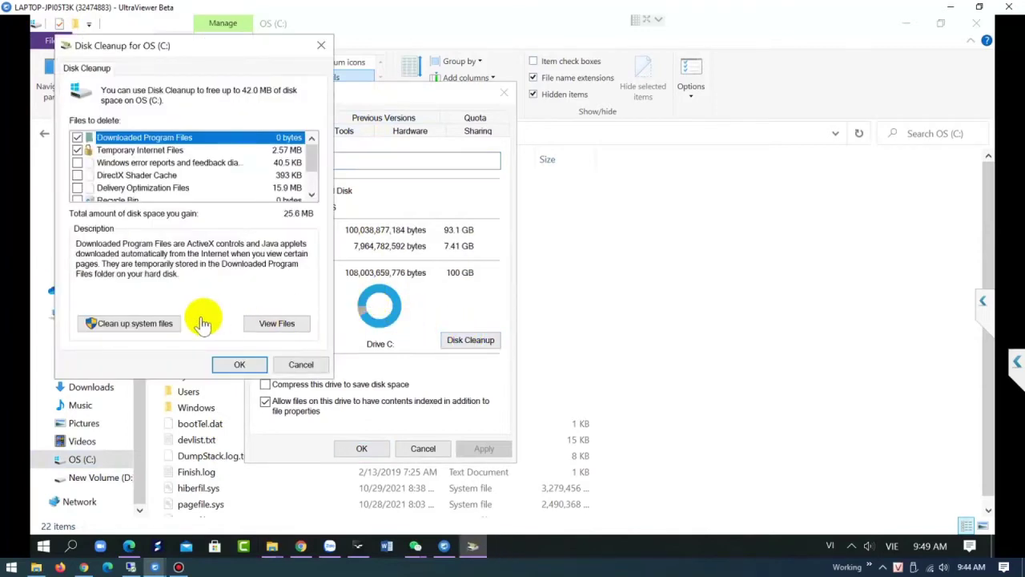
pyautogui.click(132, 324)
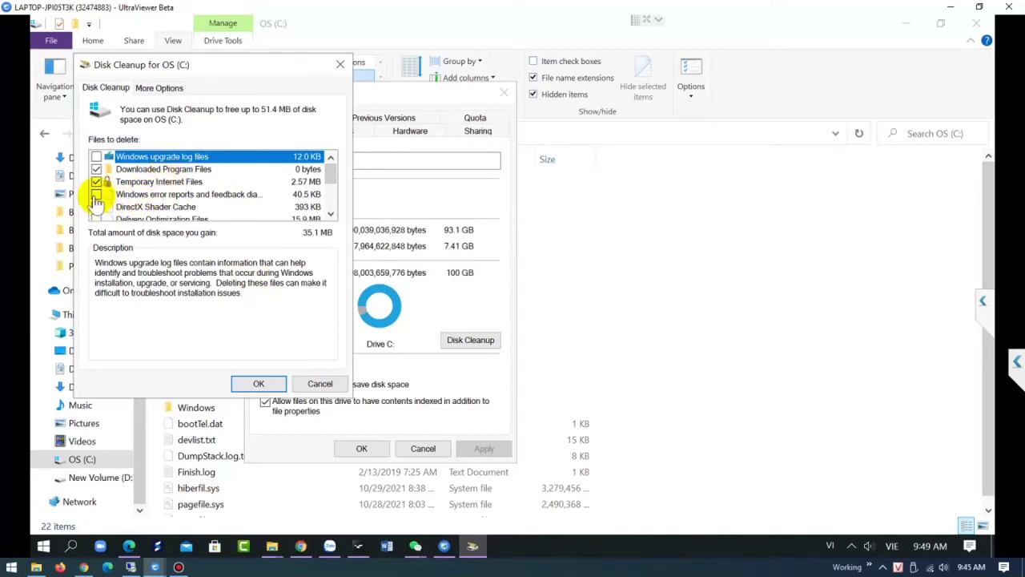
# Review the cleanup categories for drive C and permanently delete the preselected ones.
pyautogui.scroll(-3, 95, 201)
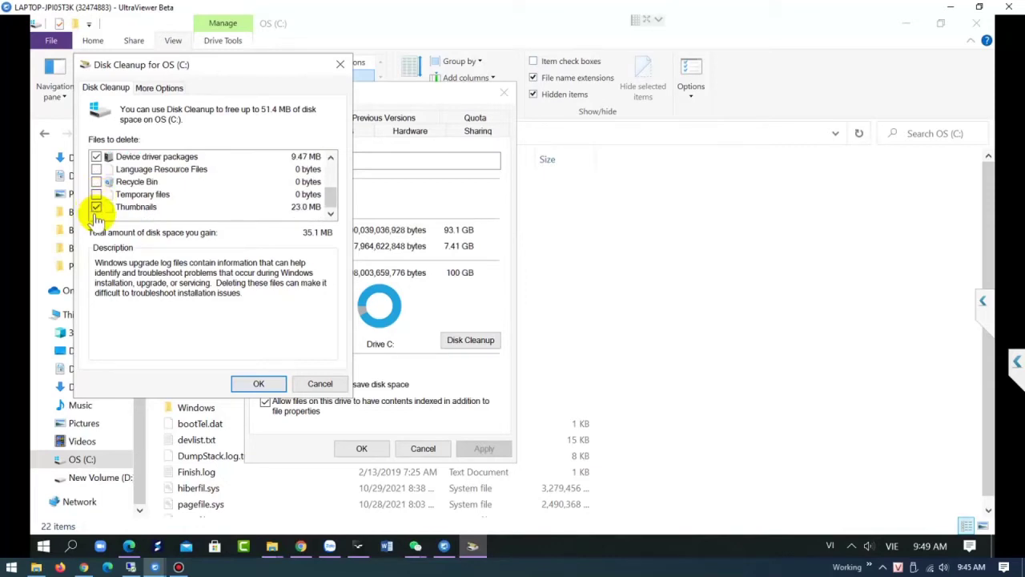
pyautogui.click(331, 157)
pyautogui.click(331, 157)
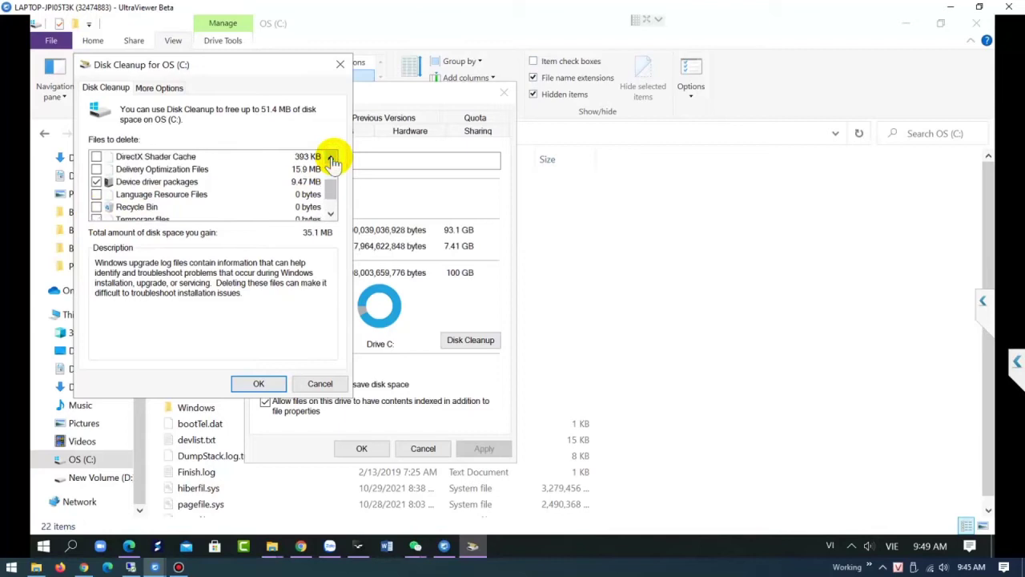
pyautogui.click(331, 157)
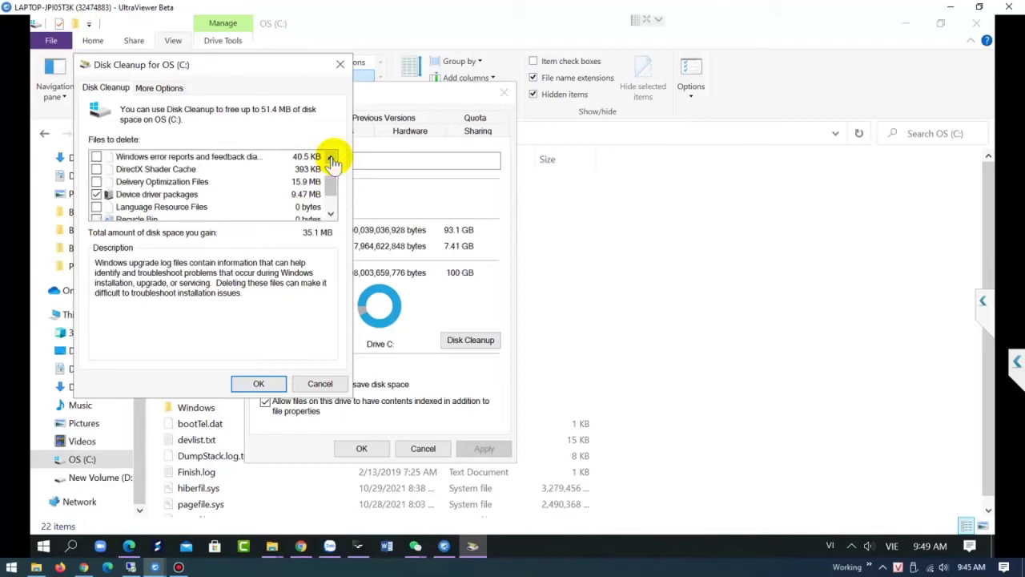
pyautogui.click(331, 157)
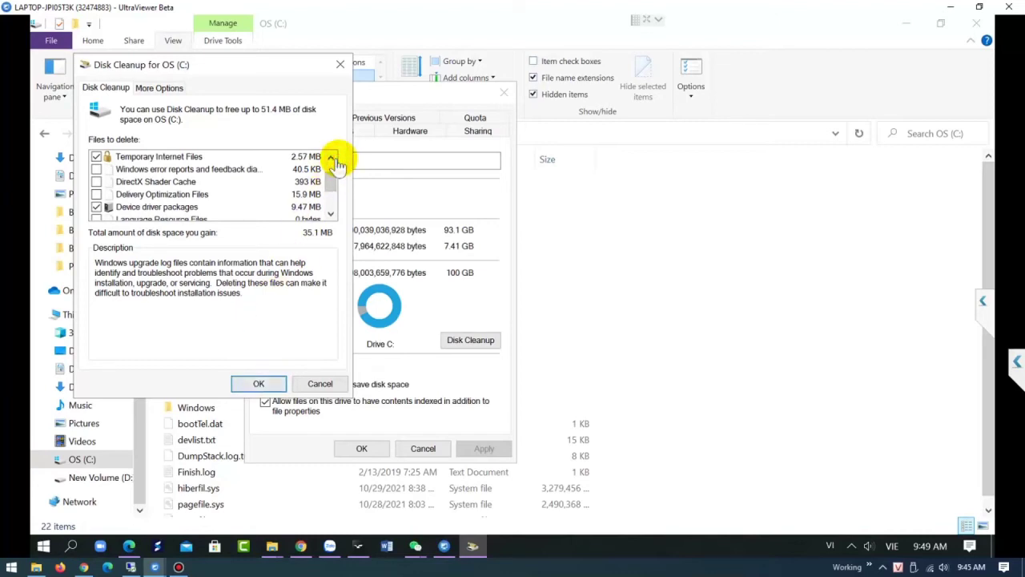
pyautogui.click(258, 384)
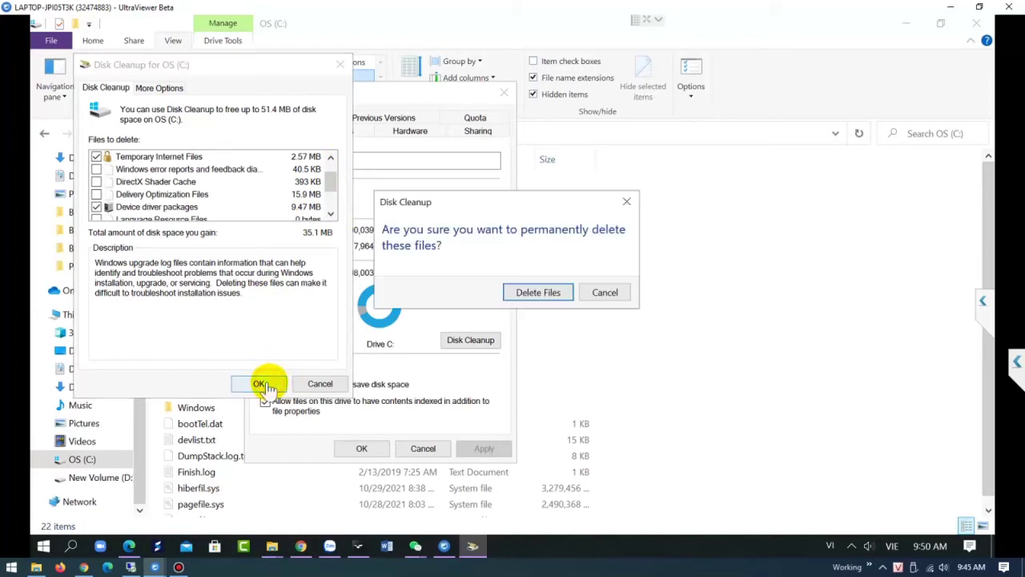
pyautogui.click(538, 293)
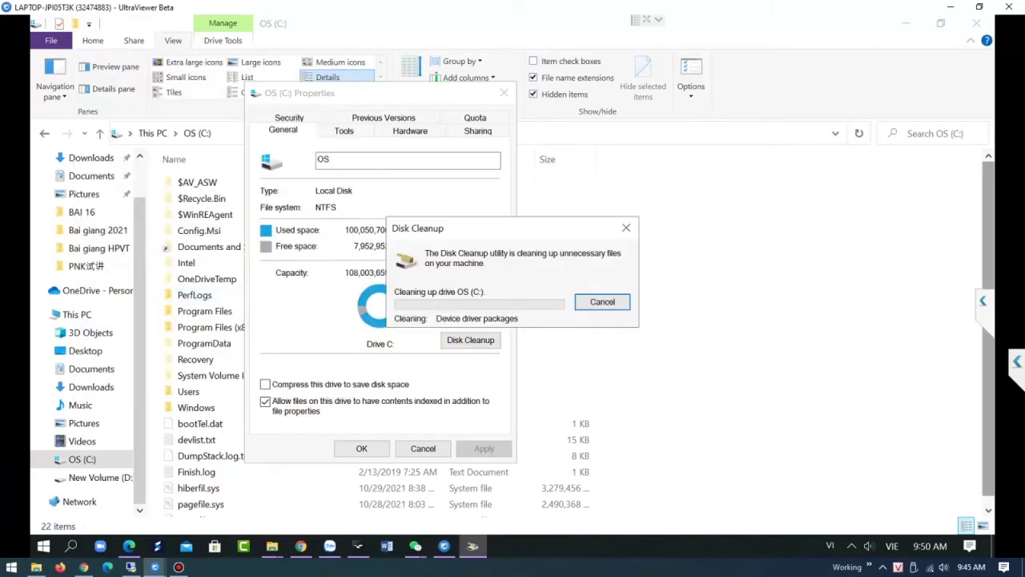
# Close the properties of drive C and the File Explorer window.
pyautogui.hotkey('alt', 'Tab')
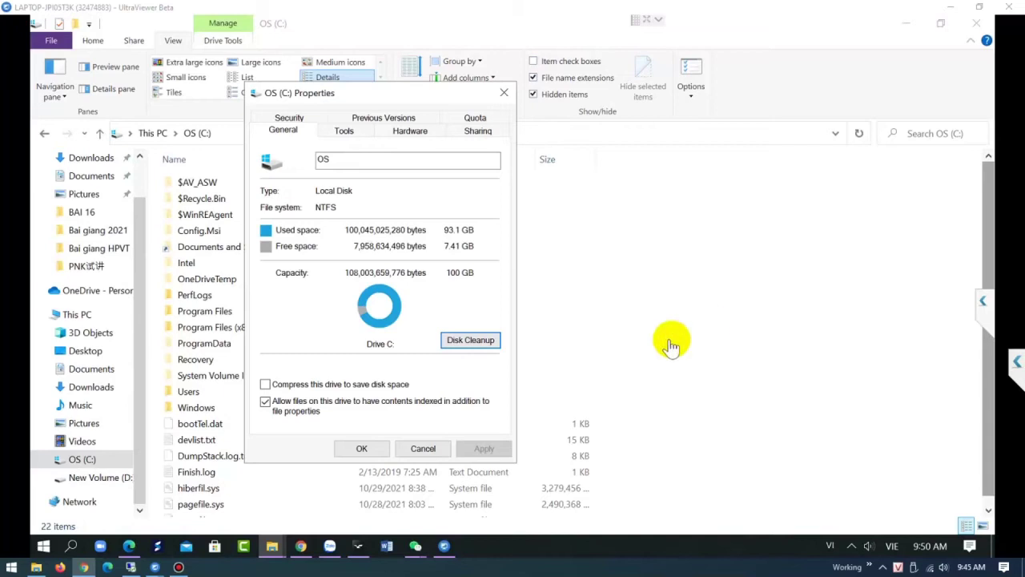
pyautogui.click(374, 453)
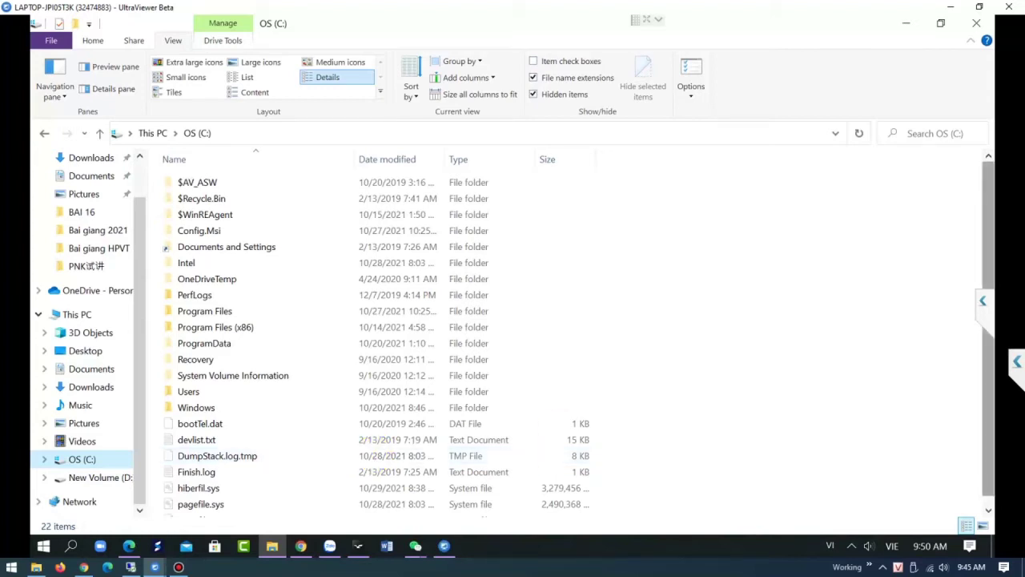
pyautogui.hotkey('alt', 'Tab')
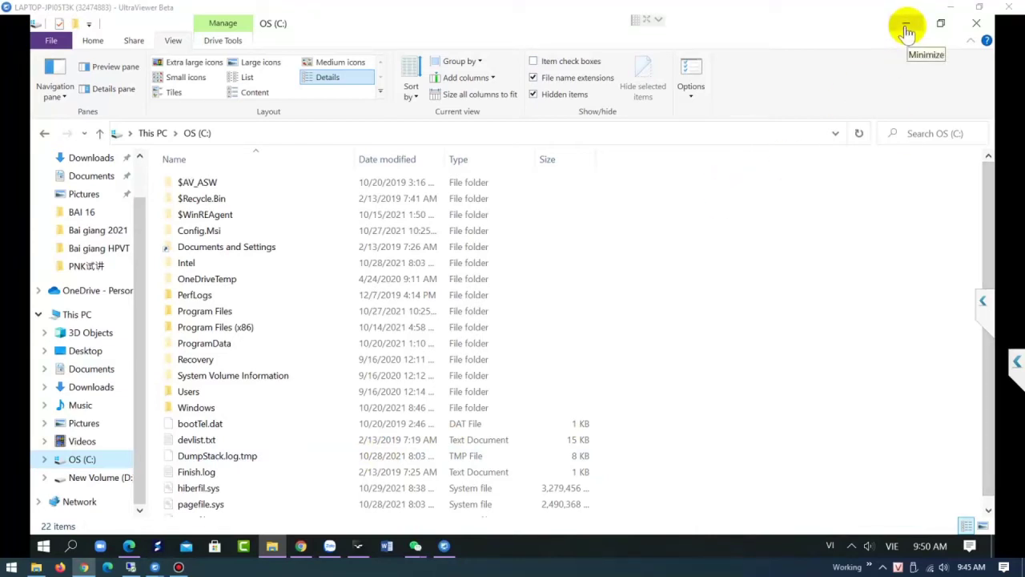
pyautogui.click(976, 27)
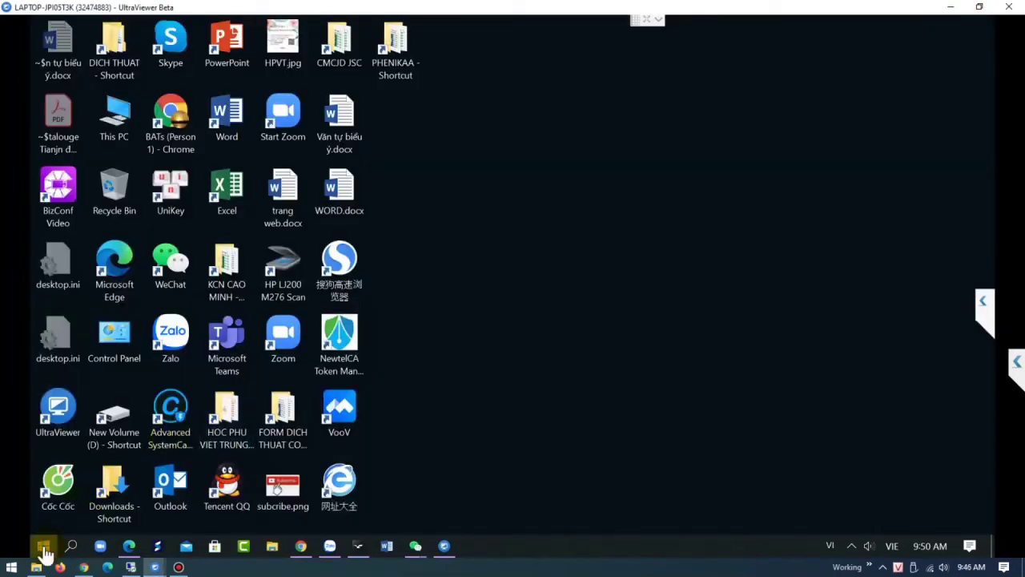
# Disable hibernation by running "powercfg.exe /hibernate off" in Command Prompt as administrator, and close the prompt.
pyautogui.click(43, 547)
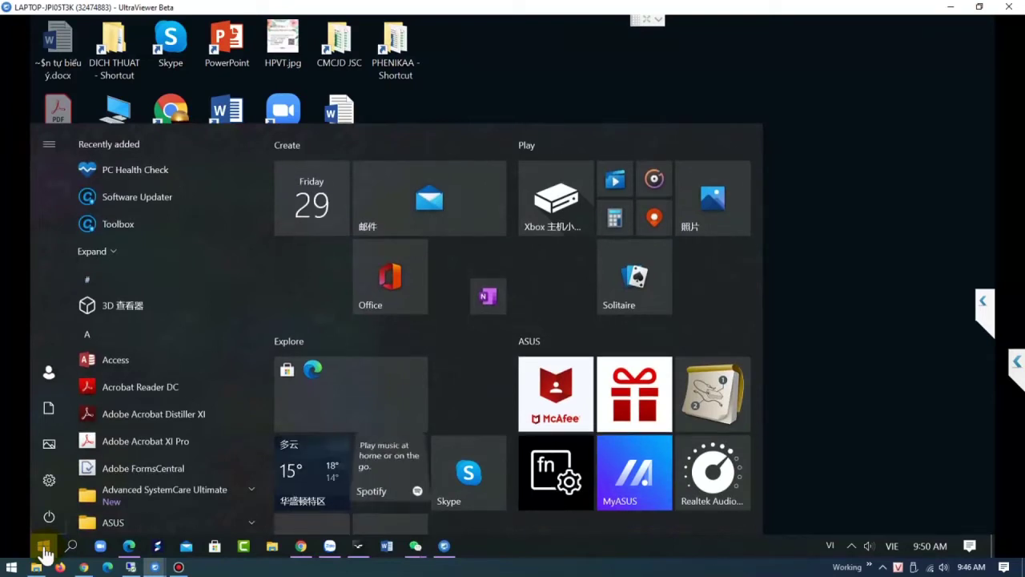
pyautogui.write('cmd')
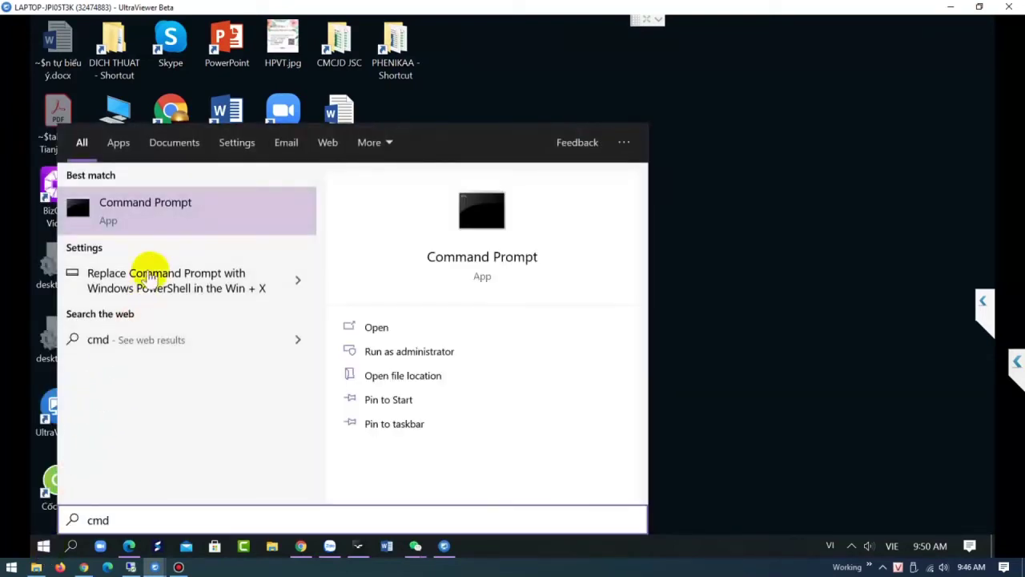
pyautogui.rightClick(153, 206)
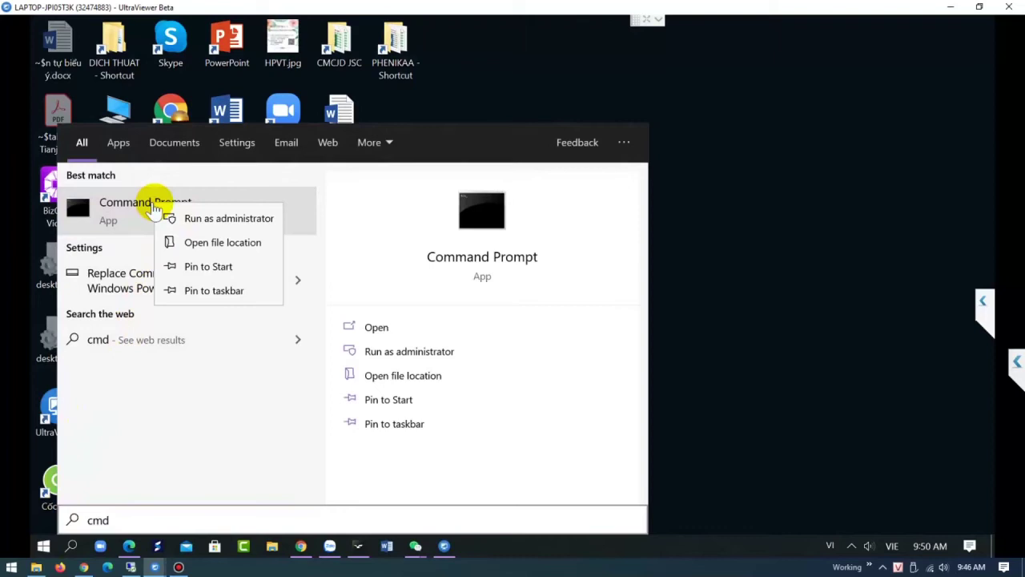
pyautogui.click(192, 218)
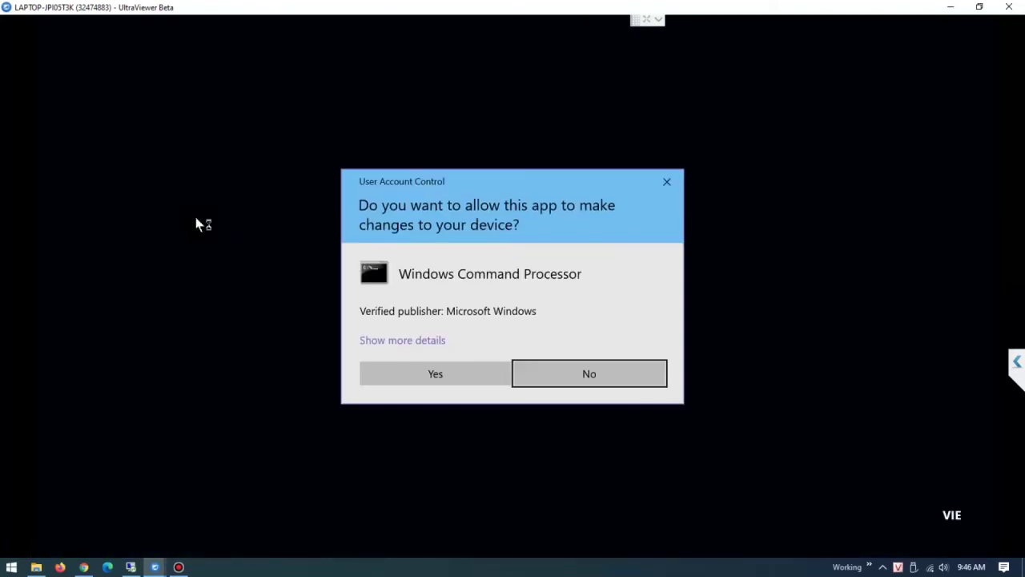
pyautogui.click(434, 375)
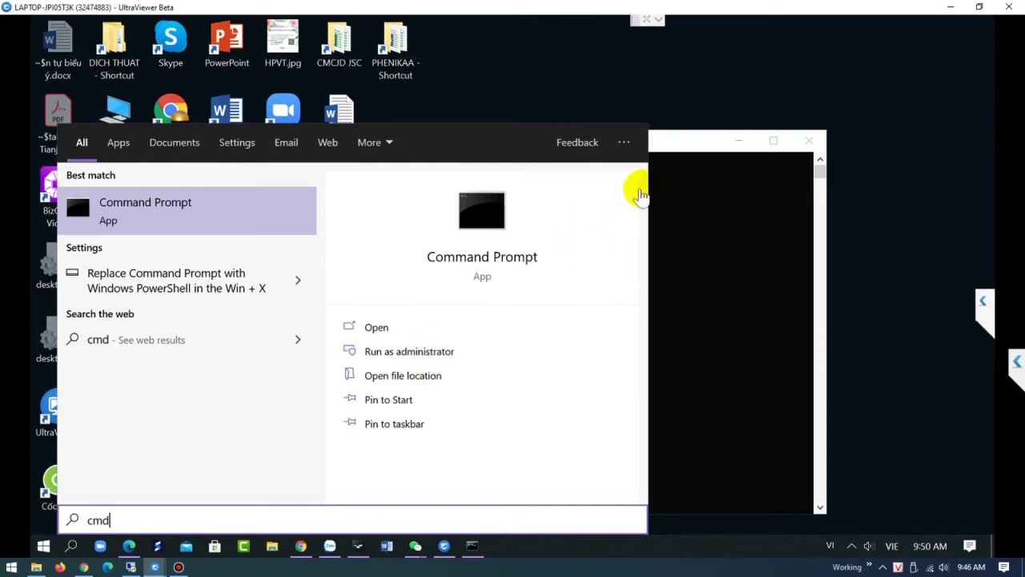
pyautogui.moveTo(687, 151); pyautogui.dragTo(709, 90)
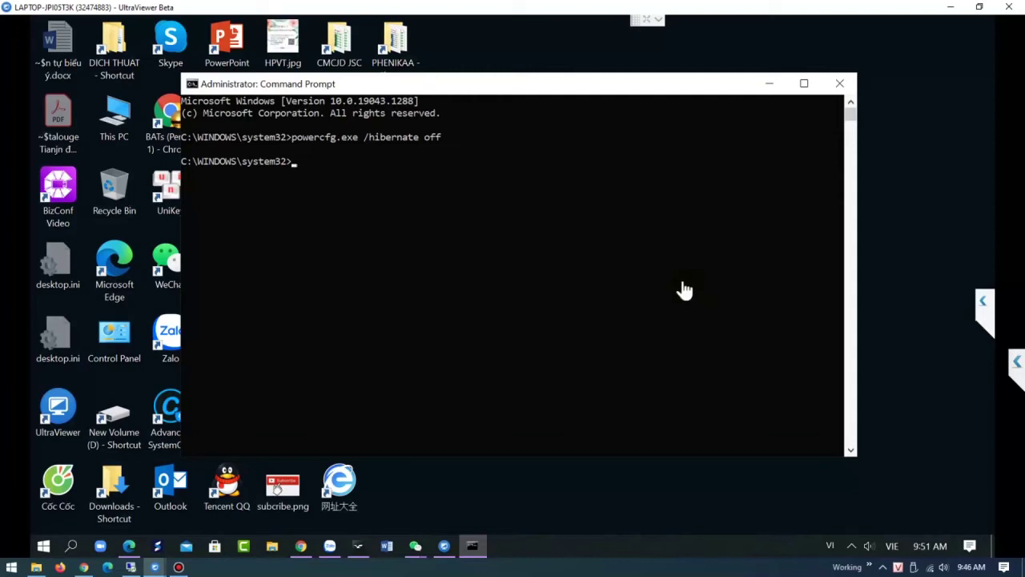
pyautogui.click(839, 87)
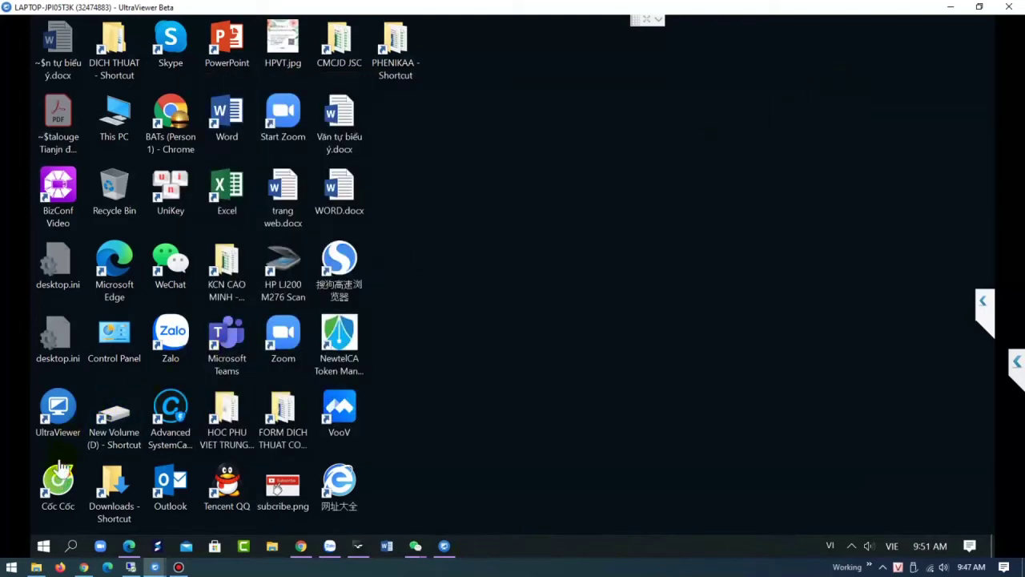
# Open the advanced performance options through the properties of This PC and the advanced system settings.
pyautogui.rightClick(115, 124)
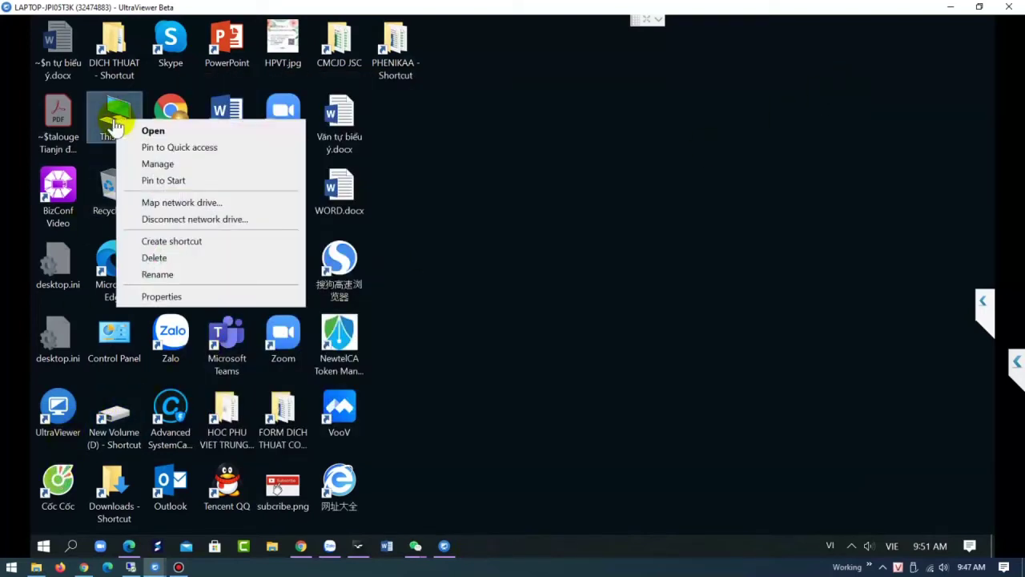
pyautogui.click(178, 296)
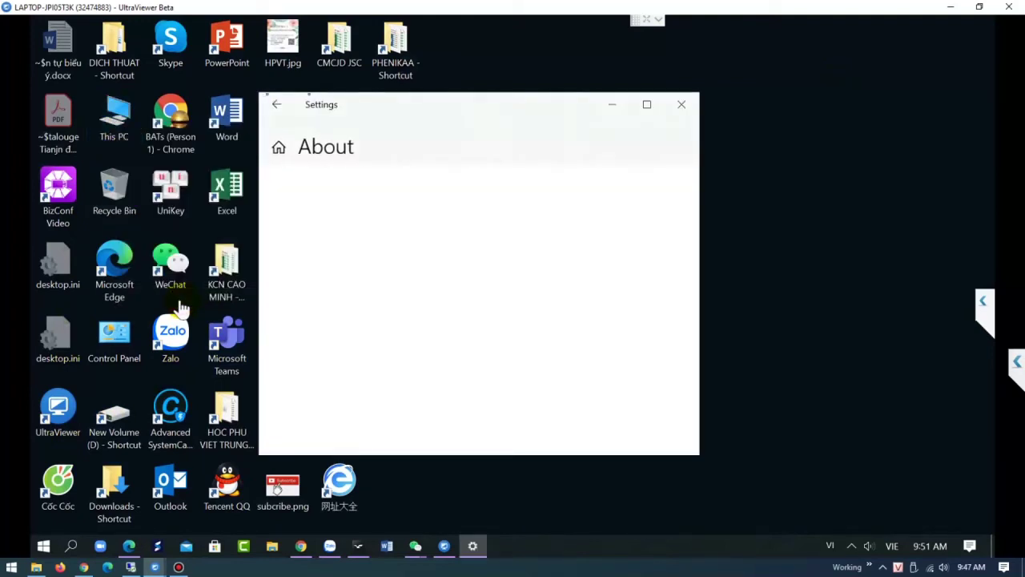
pyautogui.click(647, 107)
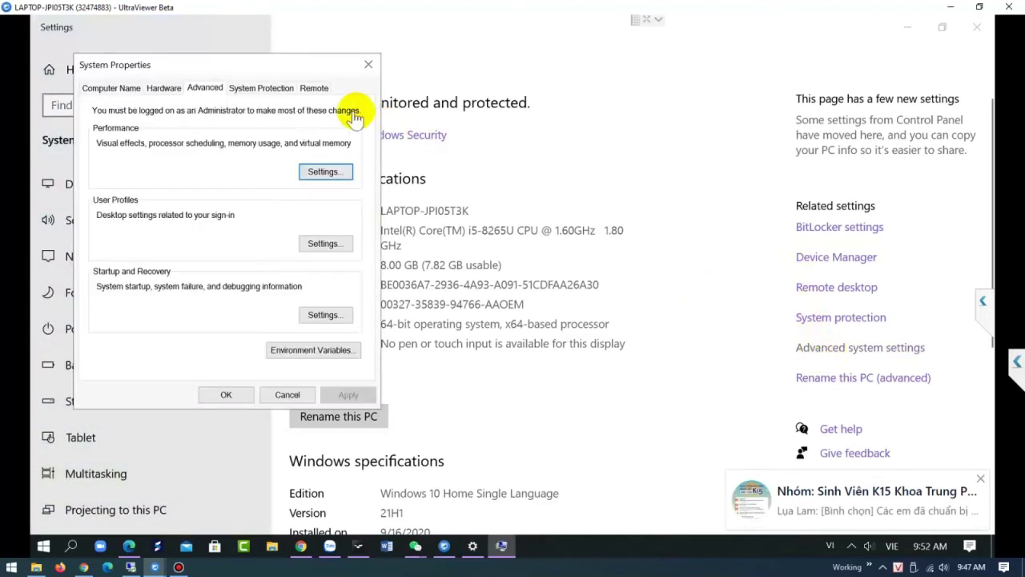
pyautogui.click(273, 88)
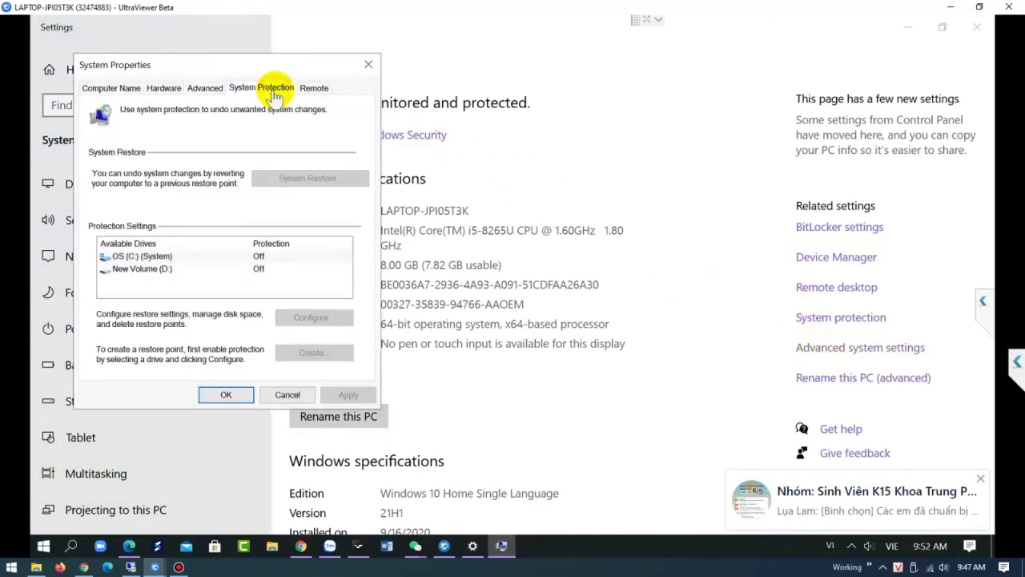
pyautogui.click(205, 88)
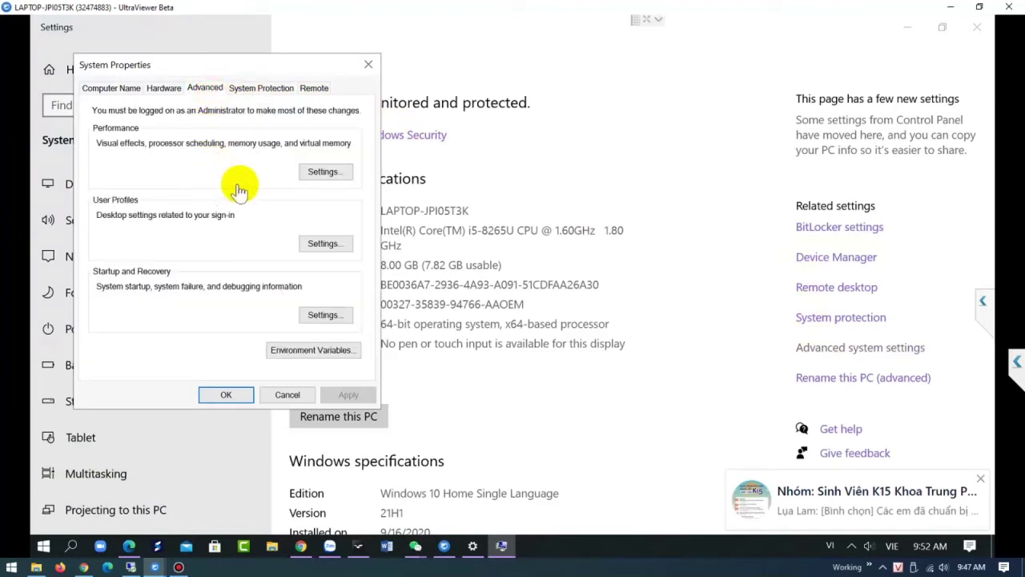
pyautogui.click(324, 173)
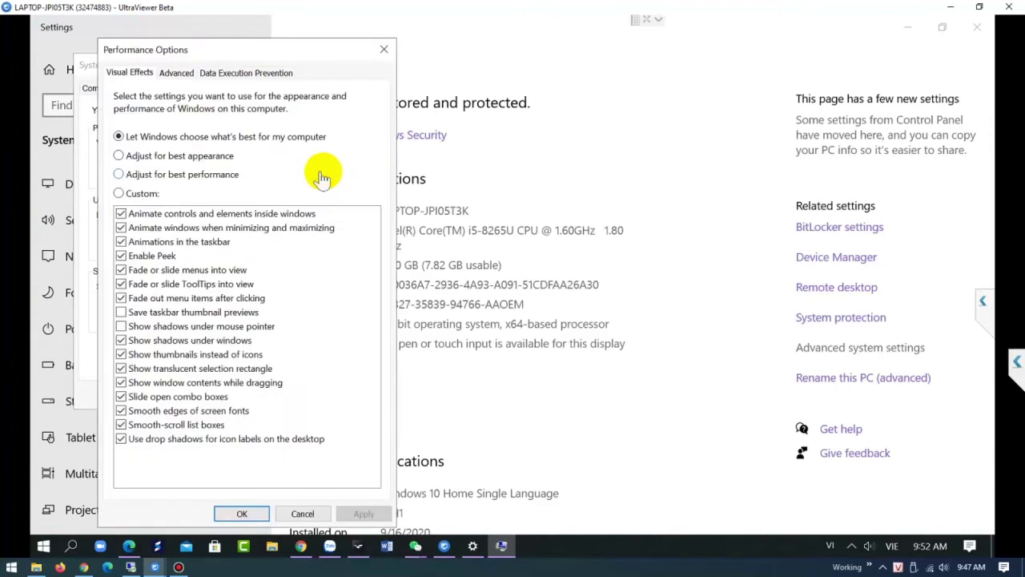
pyautogui.click(178, 72)
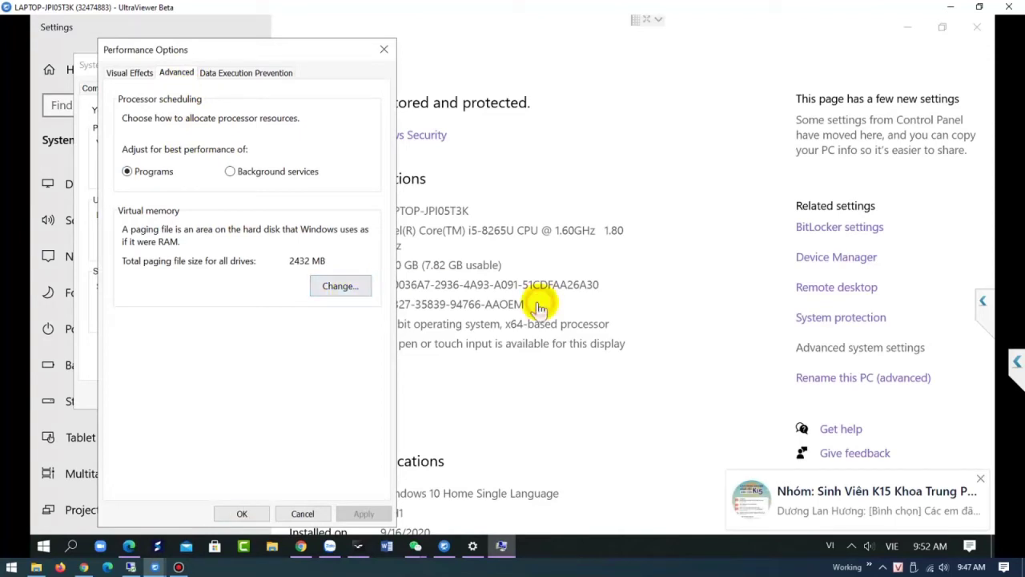
pyautogui.press('Escape')
pyautogui.press('Escape')
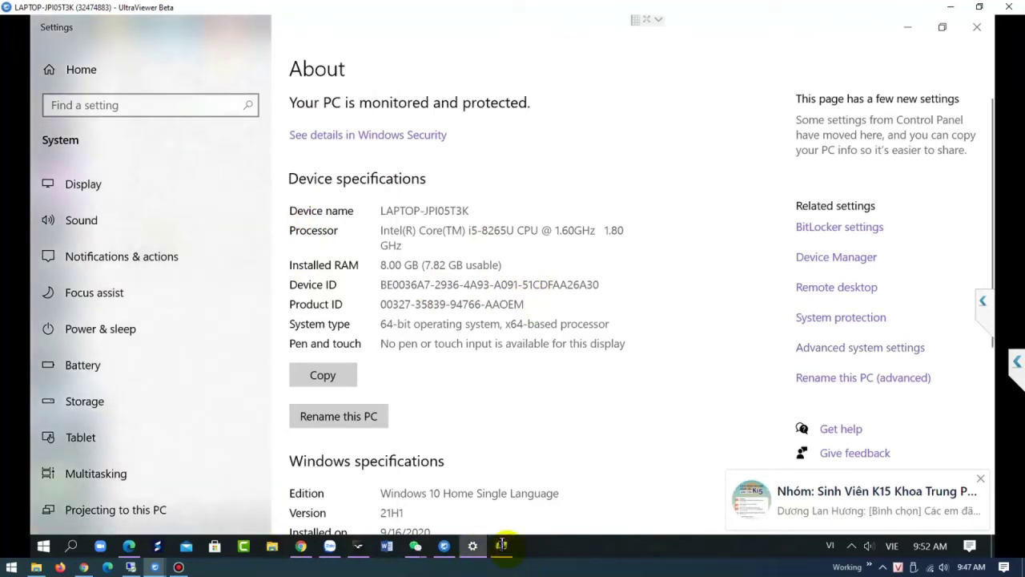
pyautogui.click(501, 545)
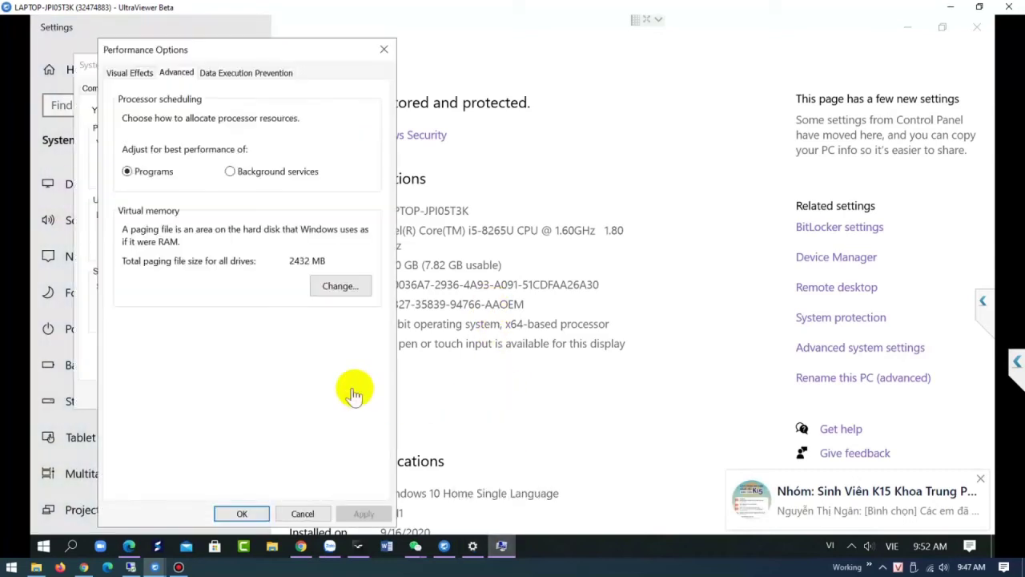
# Turn off automatic paging file management and give drive D a custom paging file with initial and maximum sizes of 8000 MB.
pyautogui.click(330, 284)
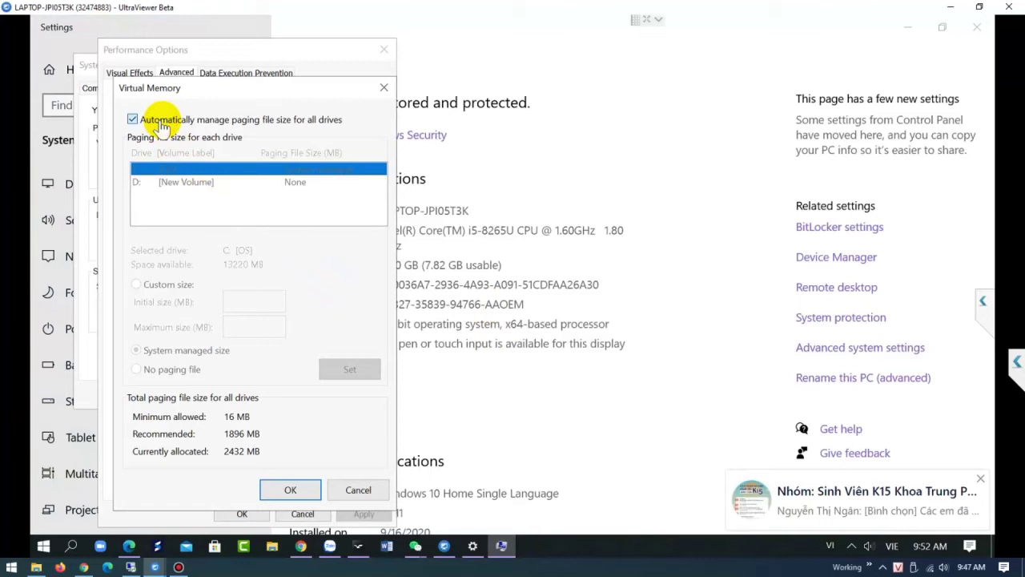
pyautogui.click(161, 121)
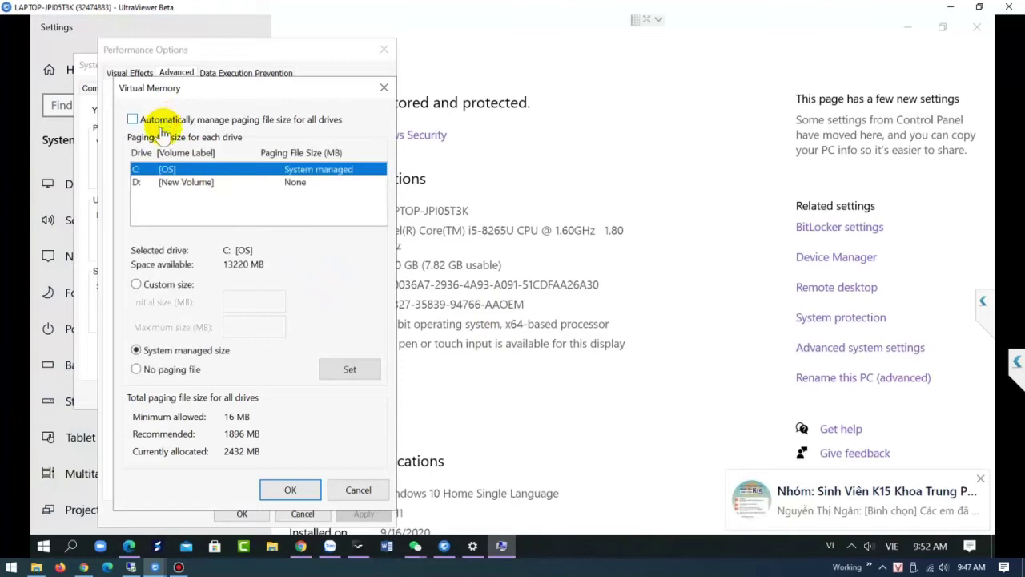
pyautogui.click(177, 374)
pyautogui.click(171, 182)
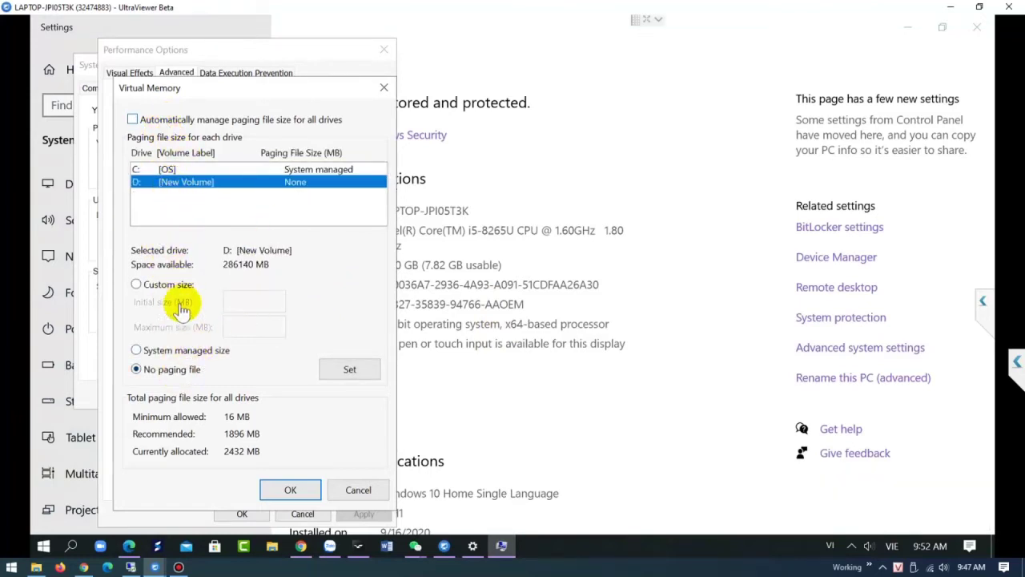
pyautogui.click(148, 284)
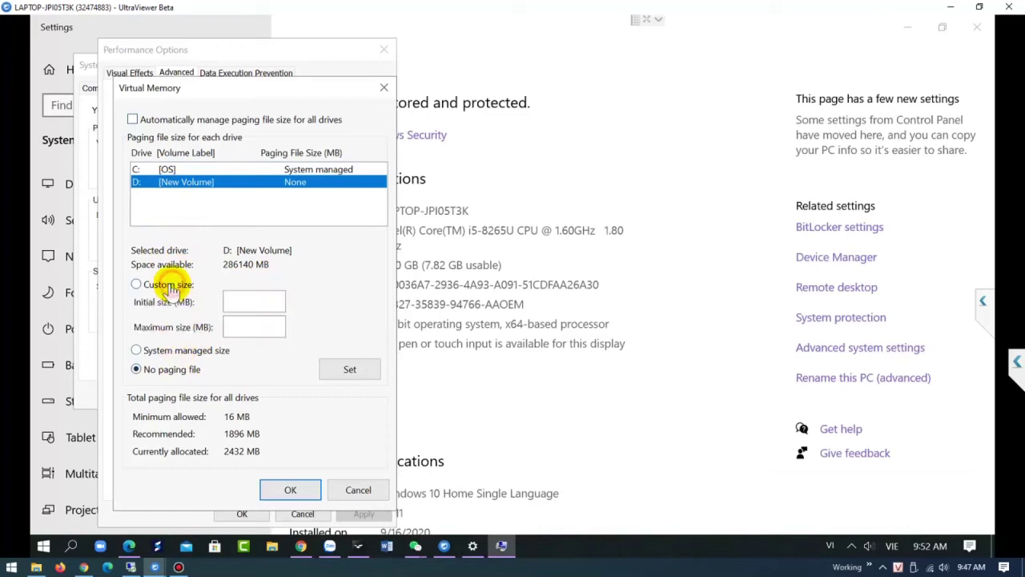
pyautogui.click(243, 300)
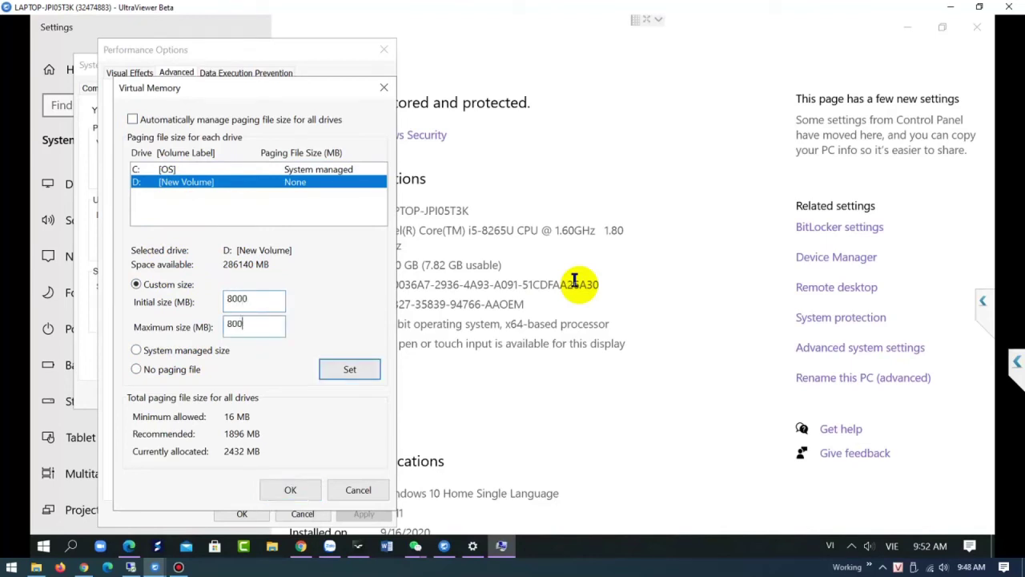
pyautogui.click(359, 377)
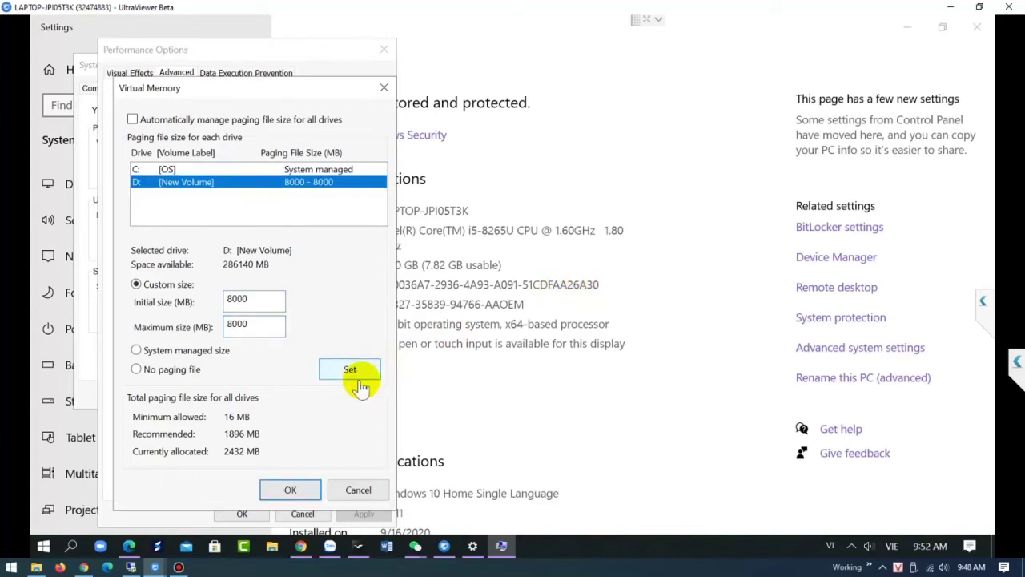
pyautogui.click(298, 491)
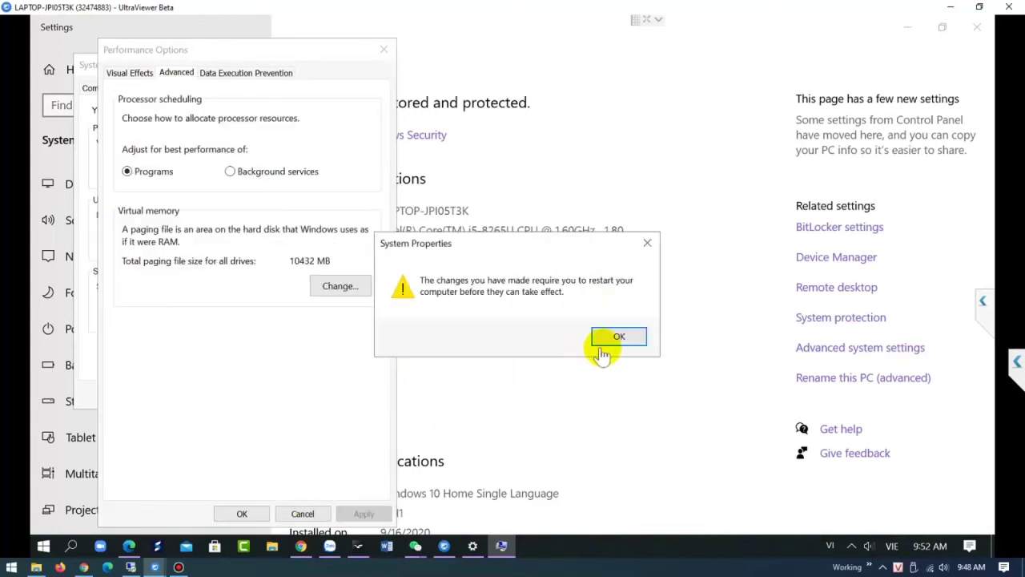
pyautogui.click(619, 338)
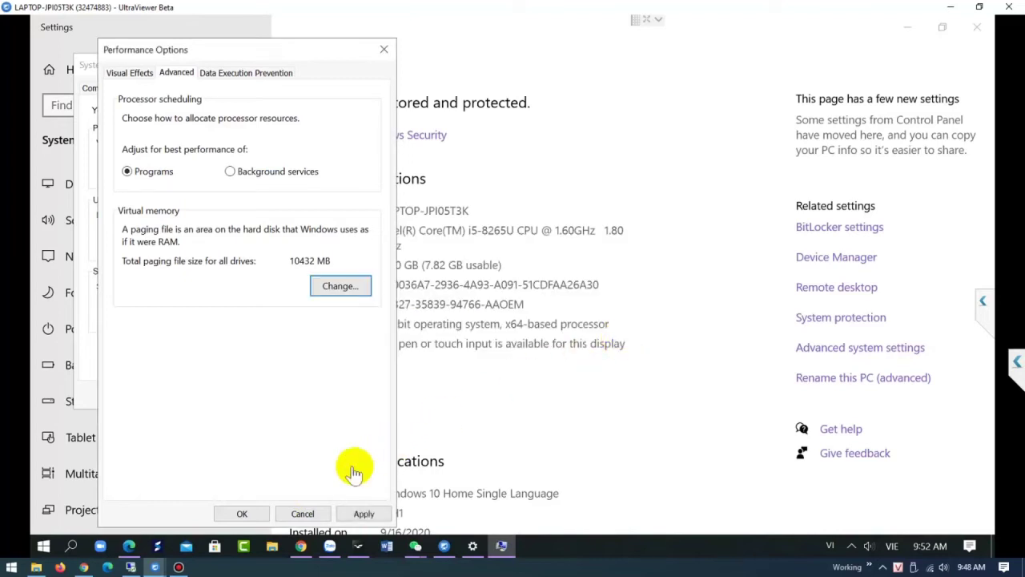
# Accept the performance options and system properties, and restart the computer to apply the virtual memory change.
pyautogui.click(247, 514)
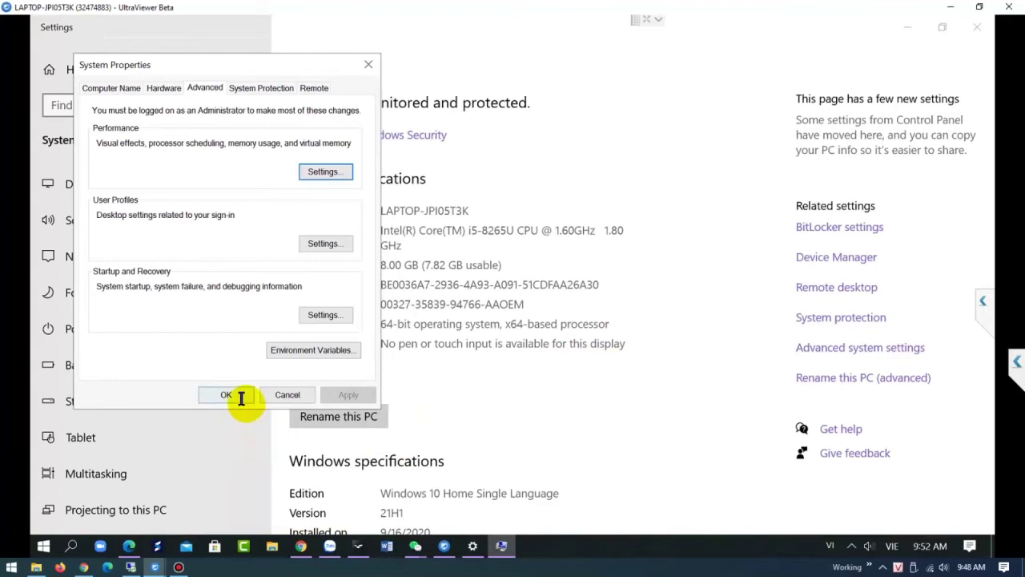
pyautogui.click(243, 401)
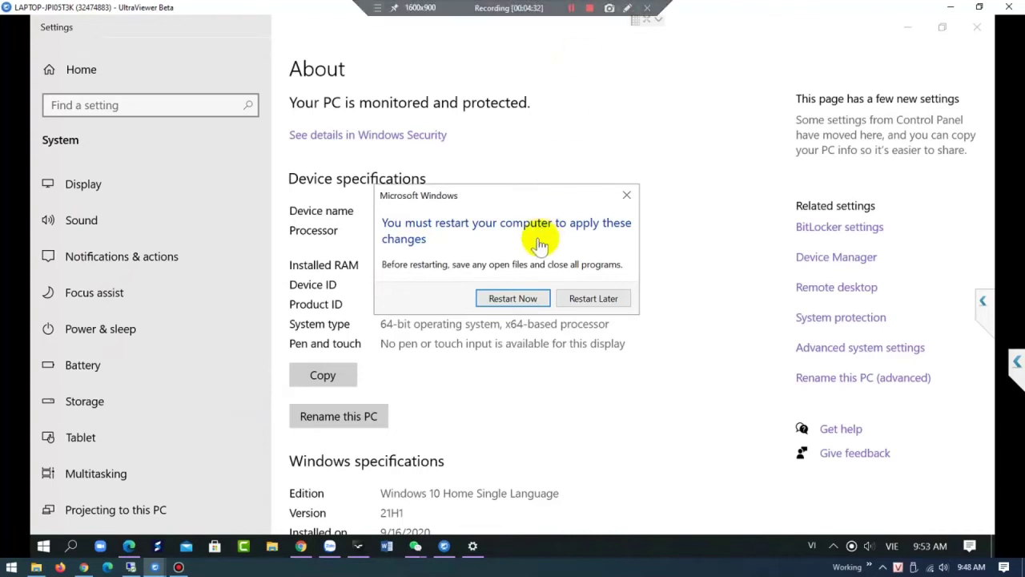
pyautogui.click(525, 298)
pyautogui.moveTo(655, 7)
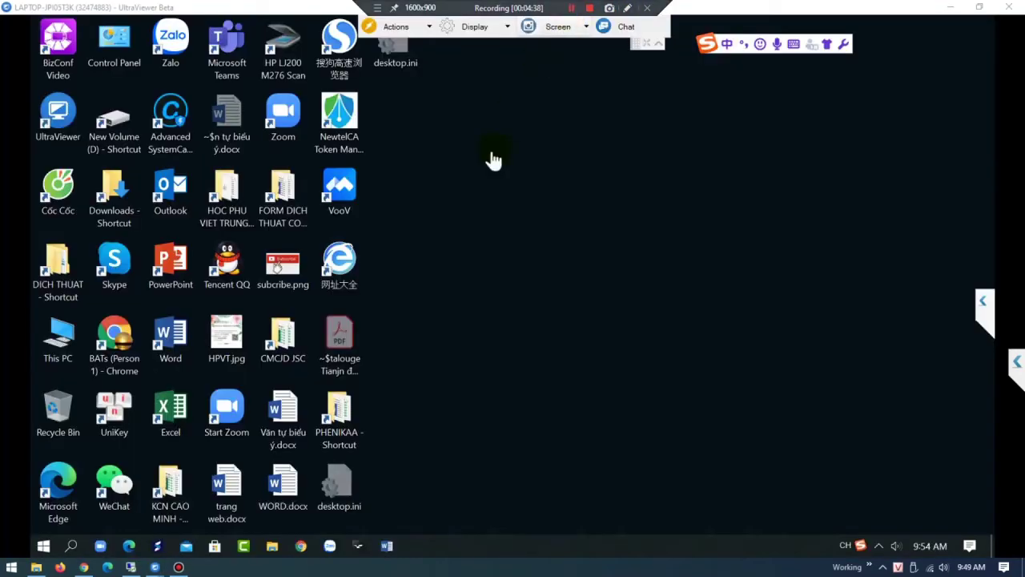
# Refresh the desktop, check pagefile.sys and swapfile.sys in the root of drive C, and minimize File Explorer.
pyautogui.rightClick(482, 181)
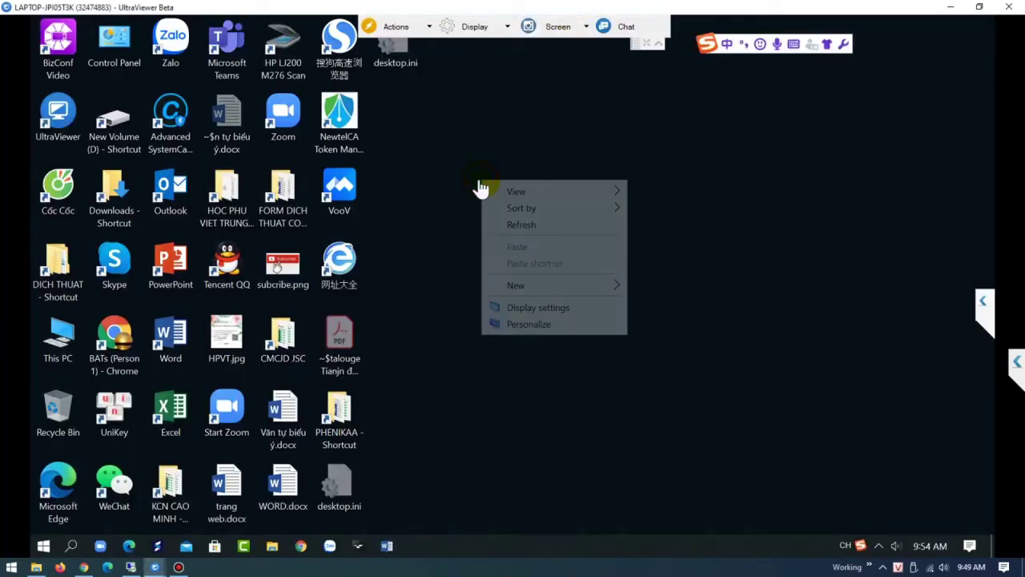
pyautogui.click(504, 226)
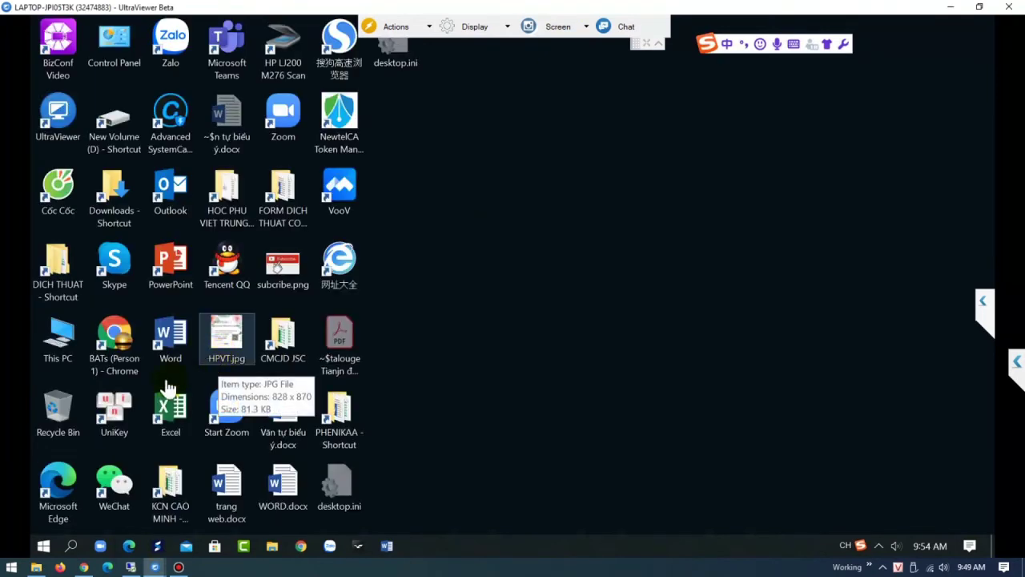
pyautogui.rightClick(66, 348)
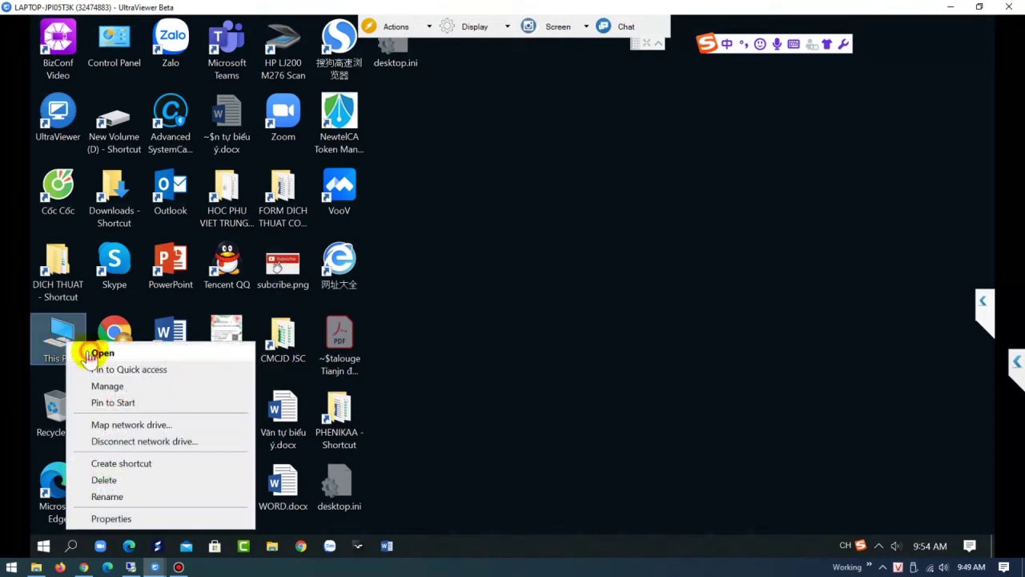
pyautogui.click(89, 354)
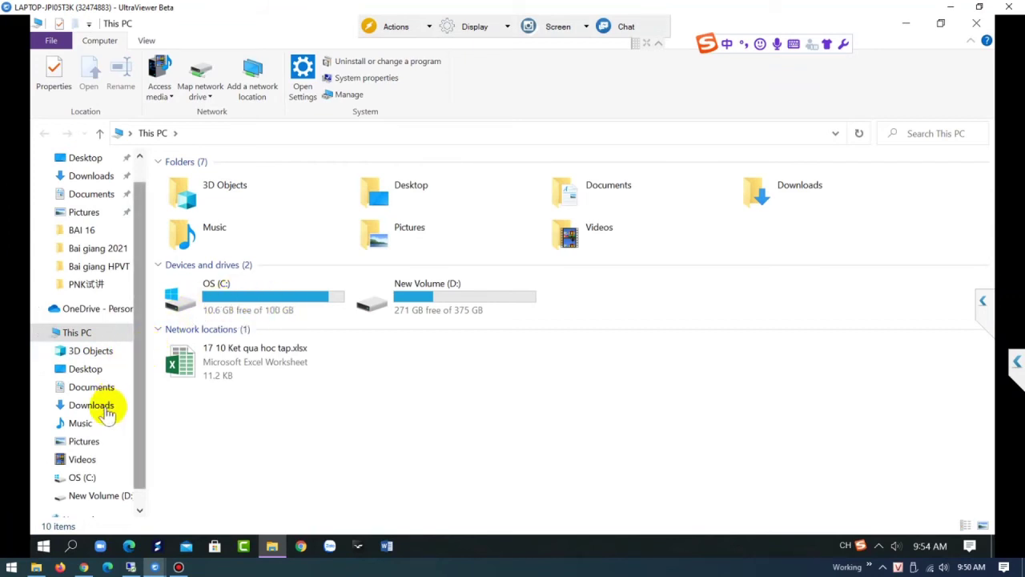
pyautogui.click(88, 477)
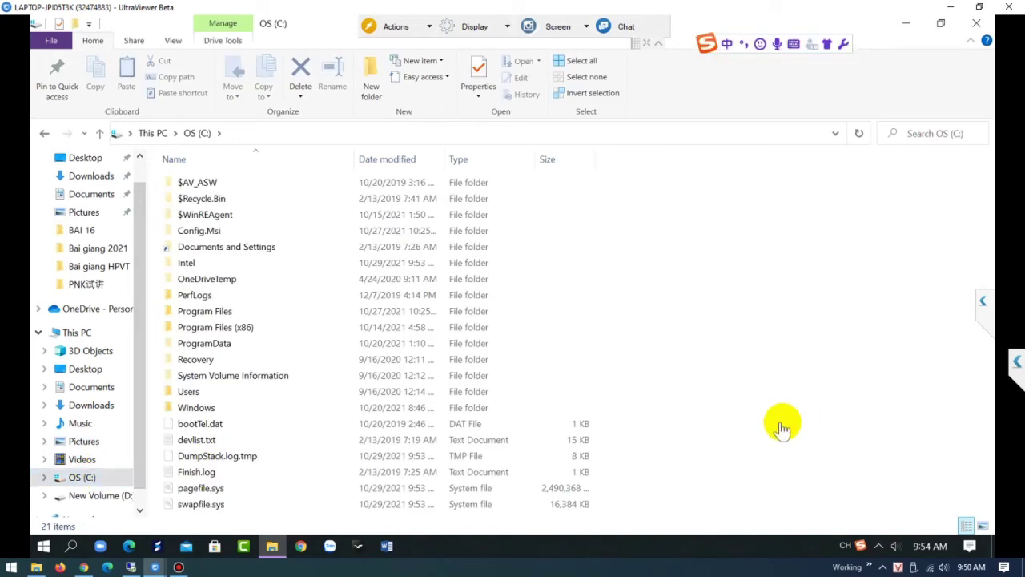
pyautogui.click(217, 491)
pyautogui.click(215, 505)
pyautogui.click(218, 490)
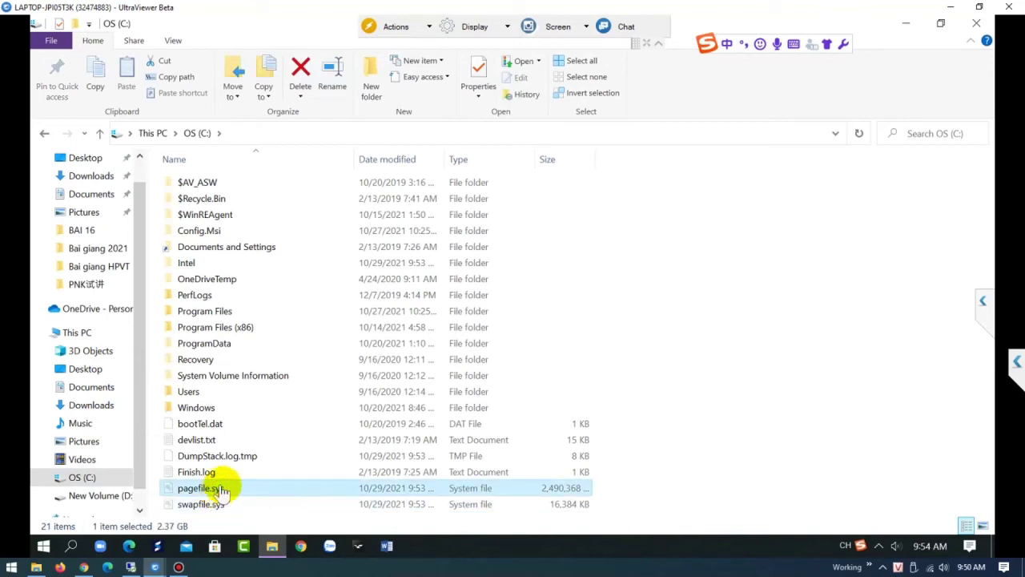
pyautogui.click(904, 30)
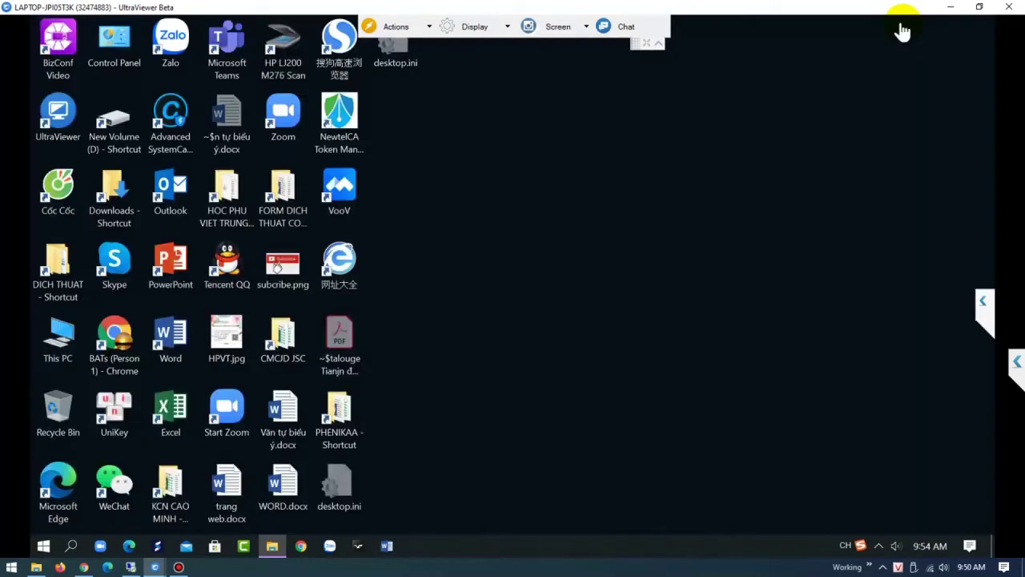
# Open the virtual memory settings through the properties of This PC, the advanced system settings and the advanced performance options.
pyautogui.rightClick(64, 350)
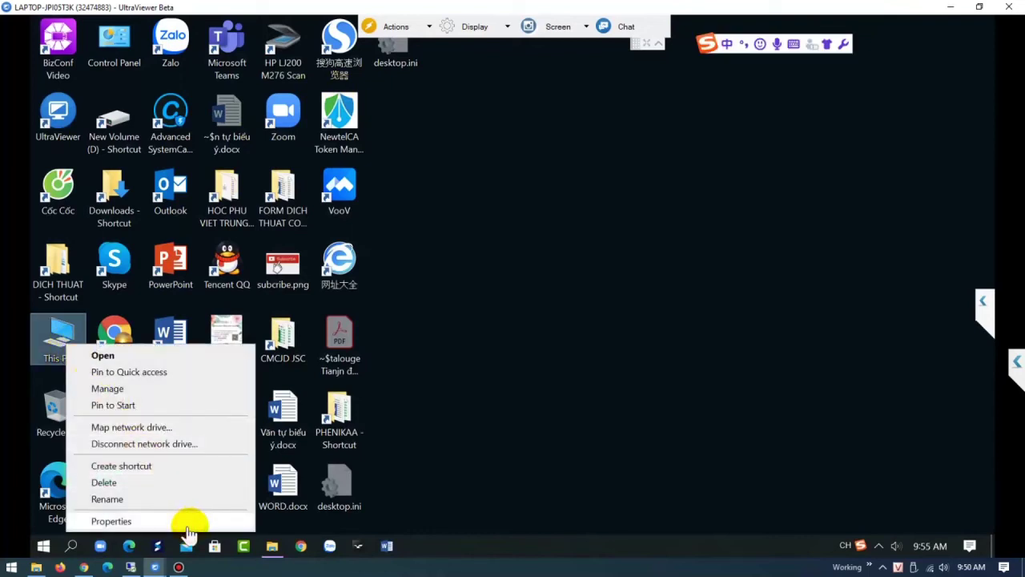
pyautogui.click(188, 522)
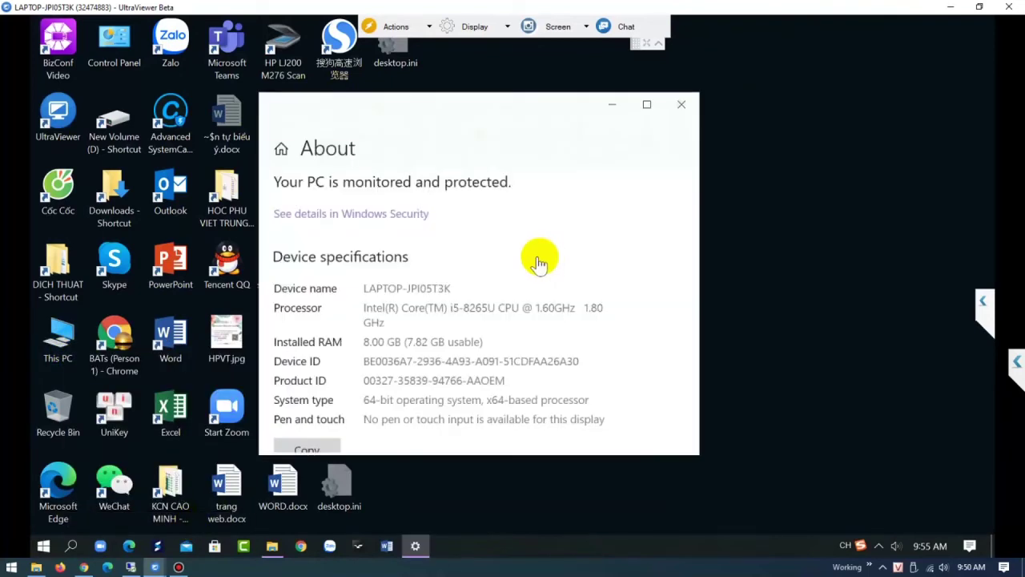
pyautogui.click(651, 105)
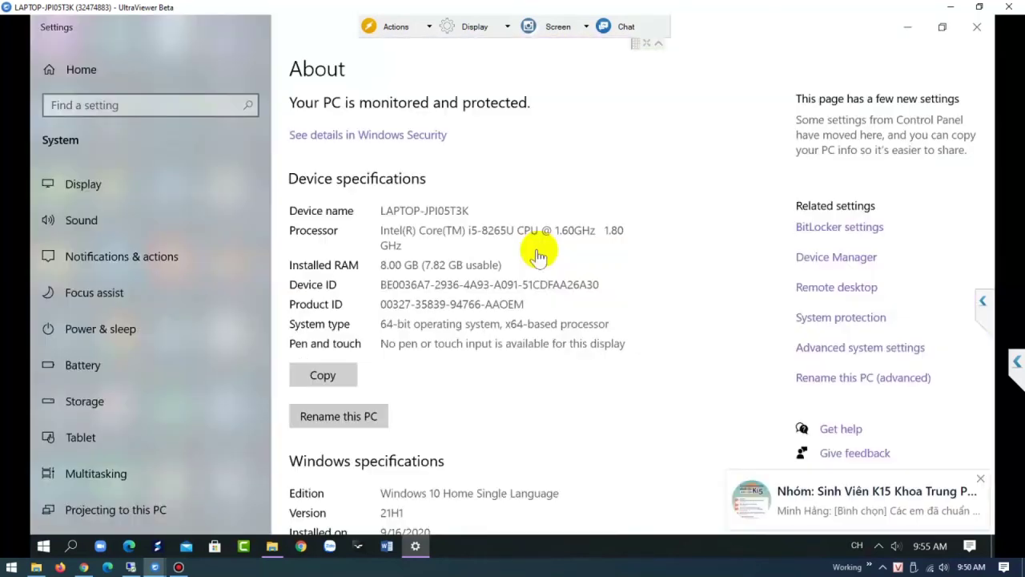
pyautogui.click(836, 349)
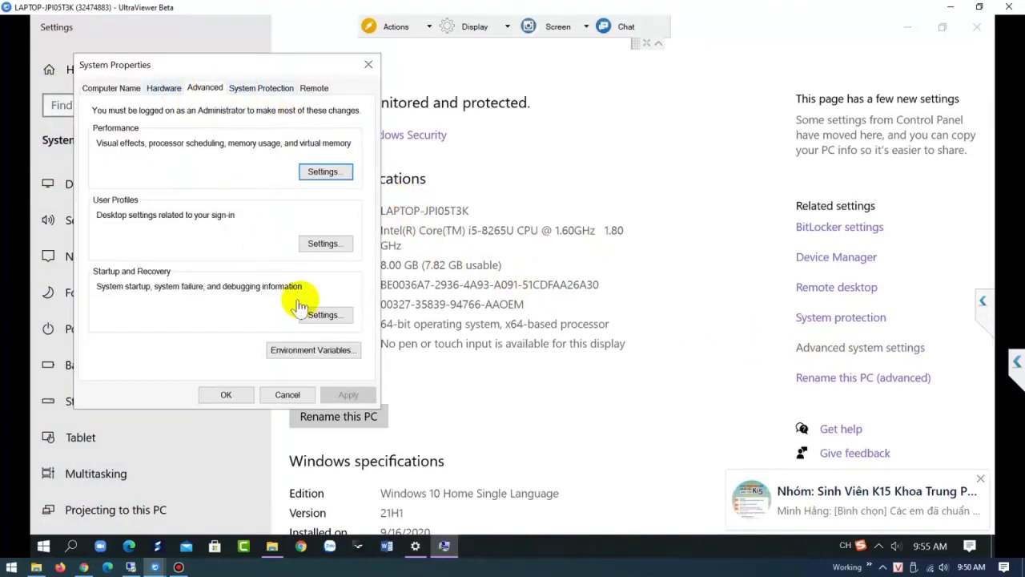
pyautogui.click(324, 173)
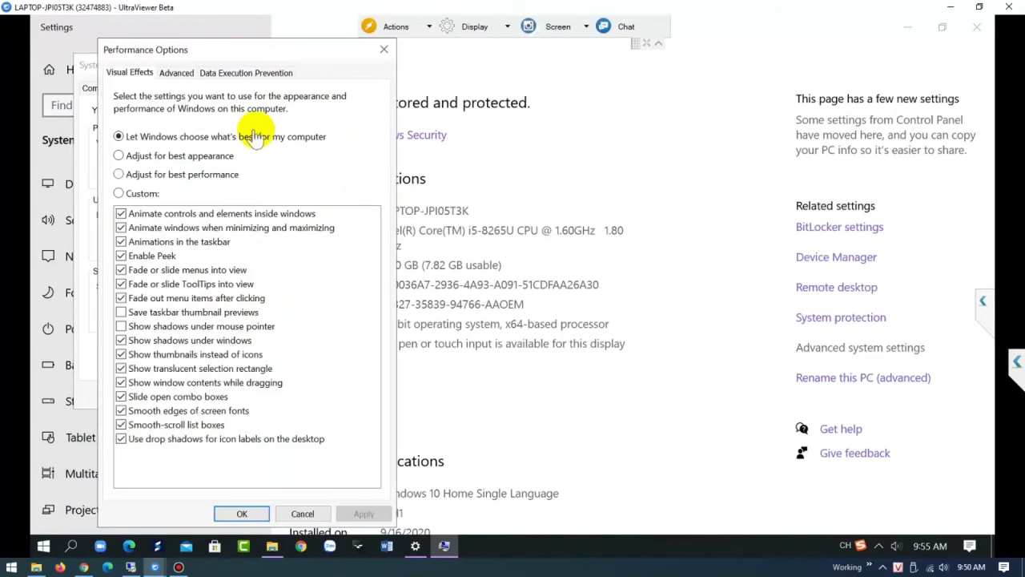
pyautogui.click(176, 73)
pyautogui.click(342, 290)
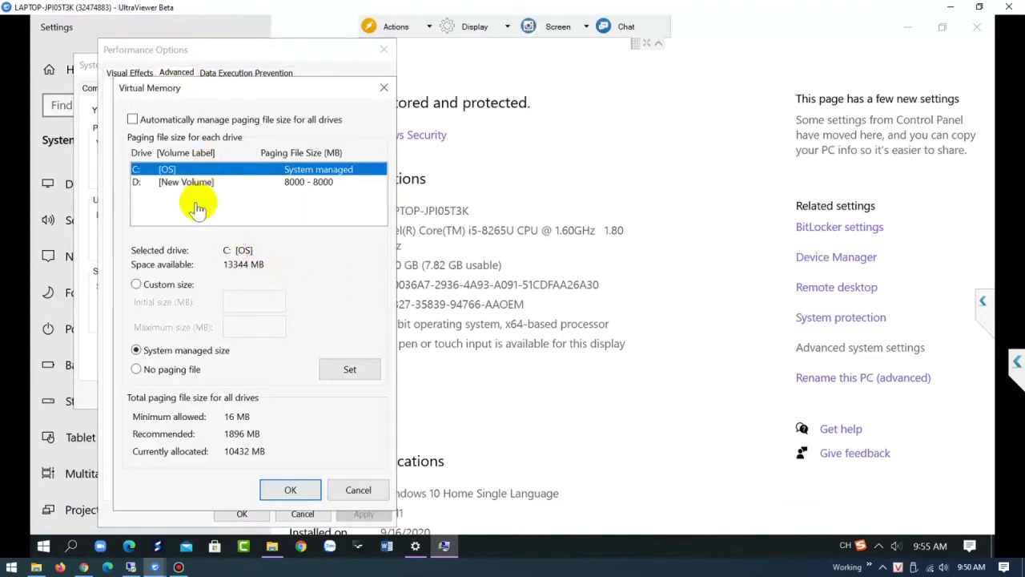
# Set drive C to no paging file and accept the virtual memory change.
pyautogui.click(167, 369)
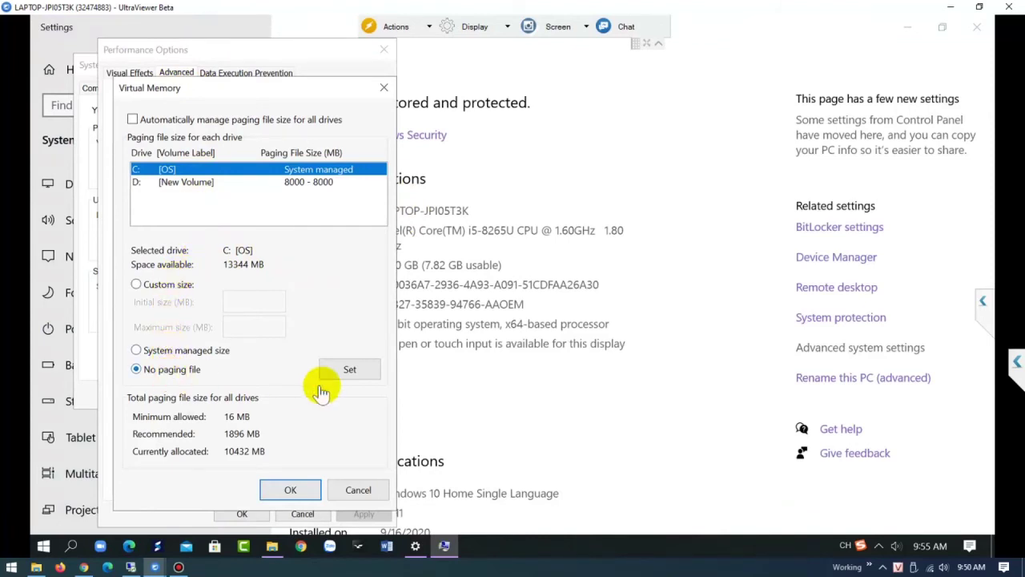
pyautogui.click(348, 373)
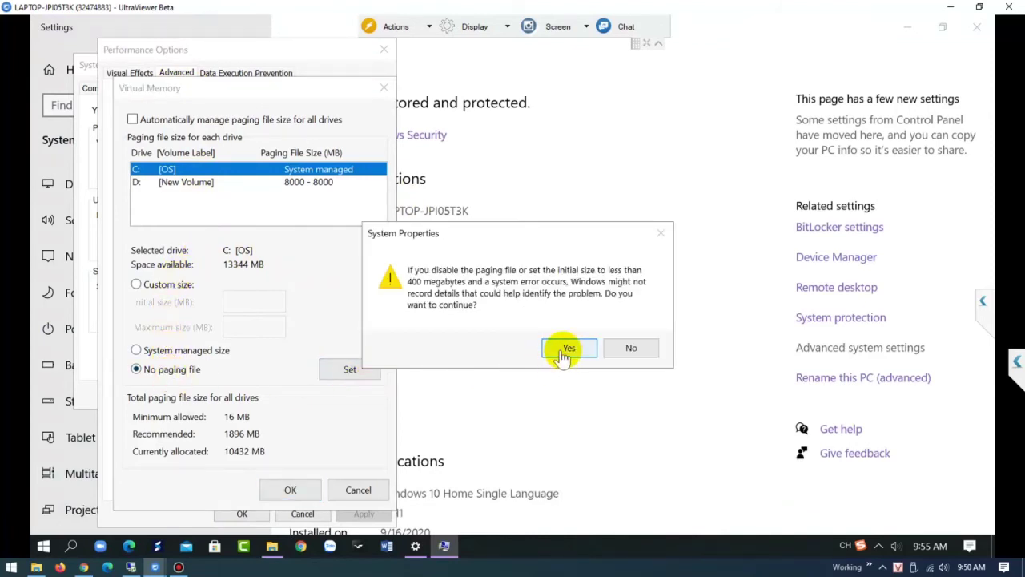
pyautogui.click(564, 350)
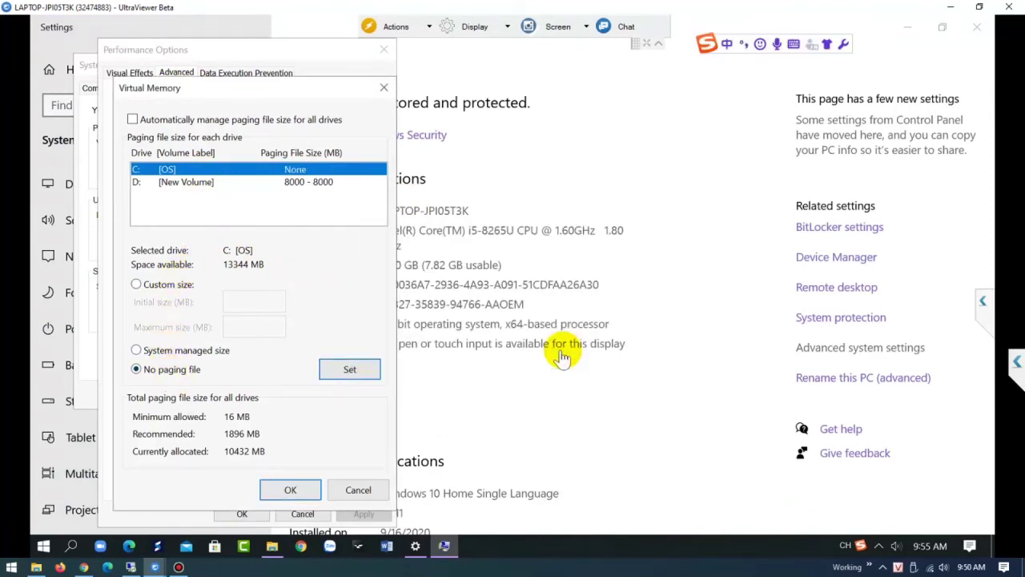
pyautogui.click(290, 490)
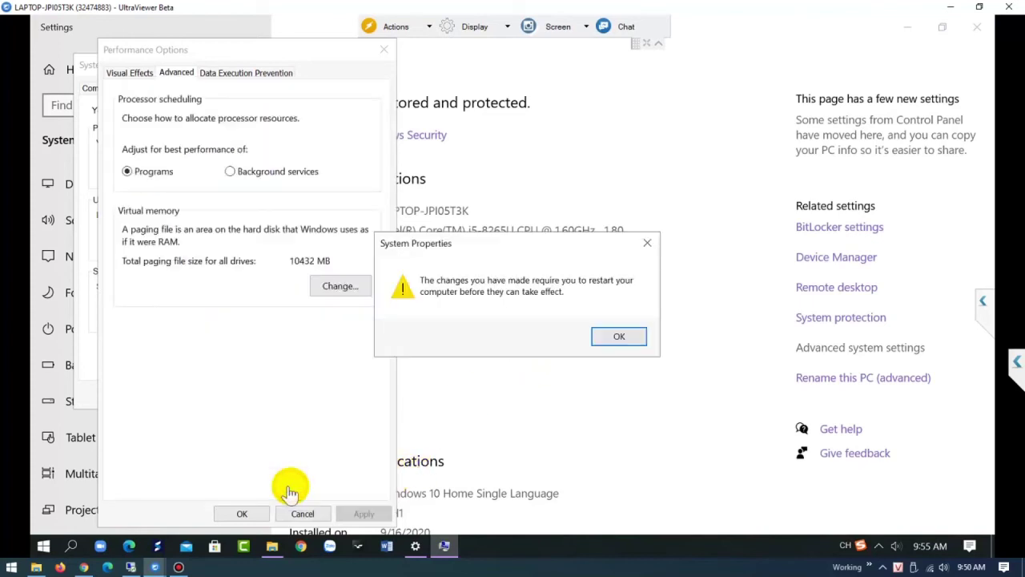
pyautogui.click(610, 342)
# Accept the performance options and system properties, and restart the computer to remove the paging file from drive C.
pyautogui.click(362, 513)
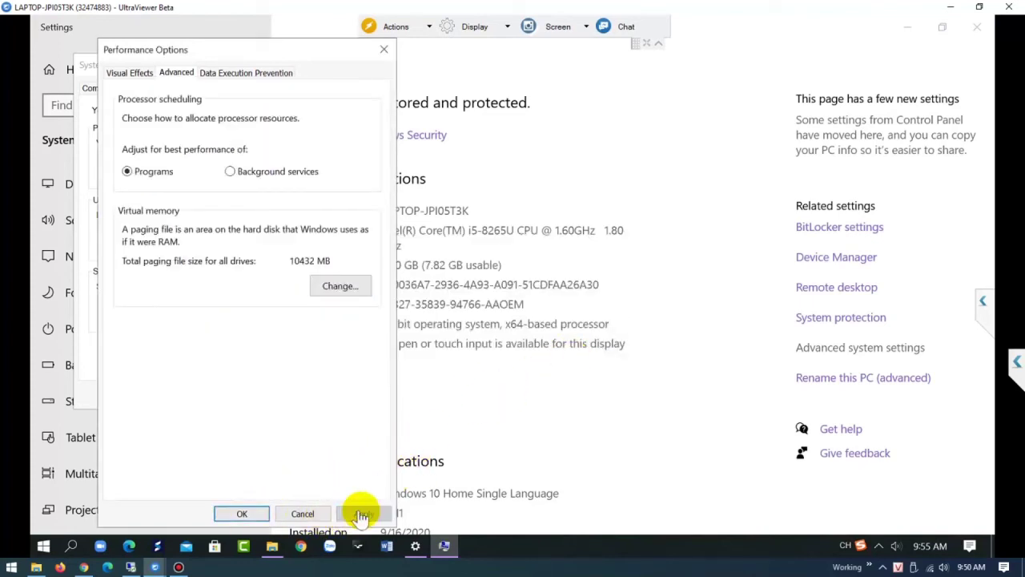
pyautogui.click(243, 513)
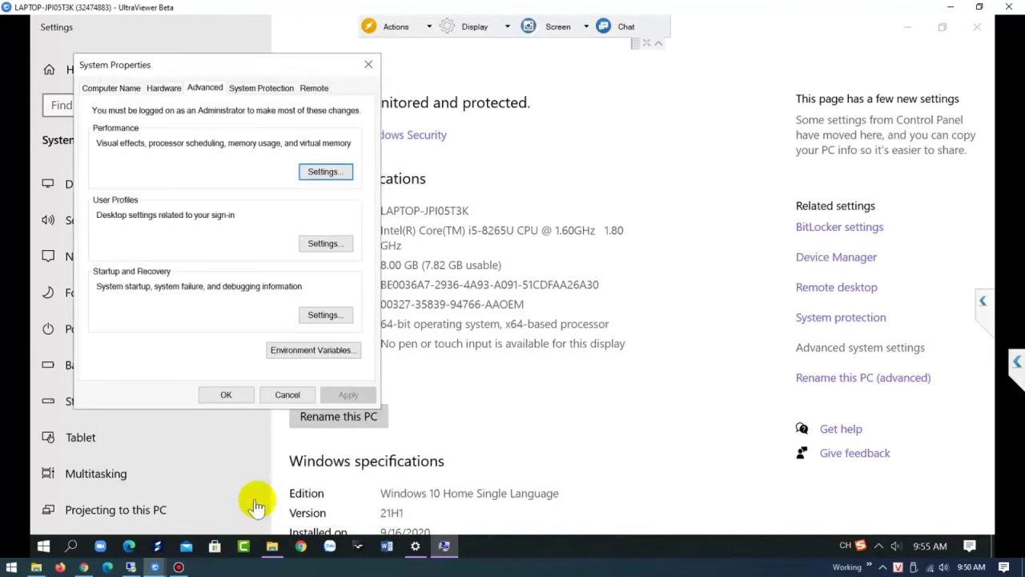
pyautogui.click(226, 395)
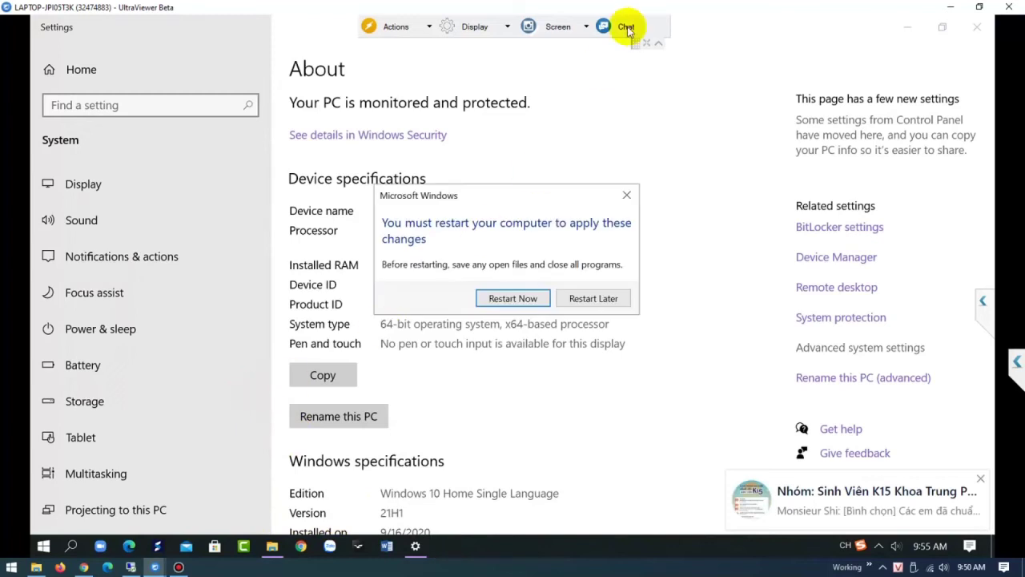
pyautogui.moveTo(640, 7)
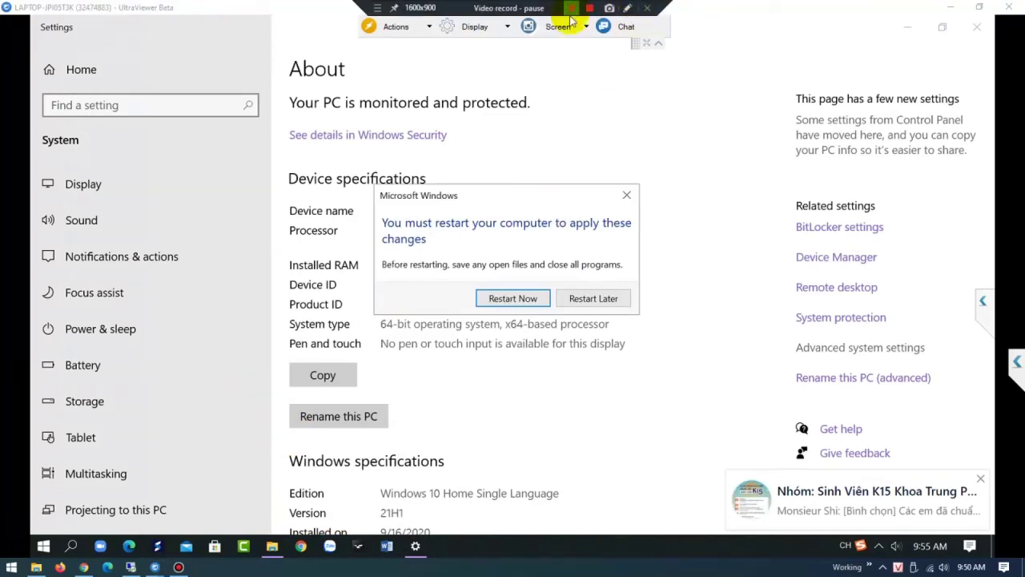
pyautogui.click(503, 298)
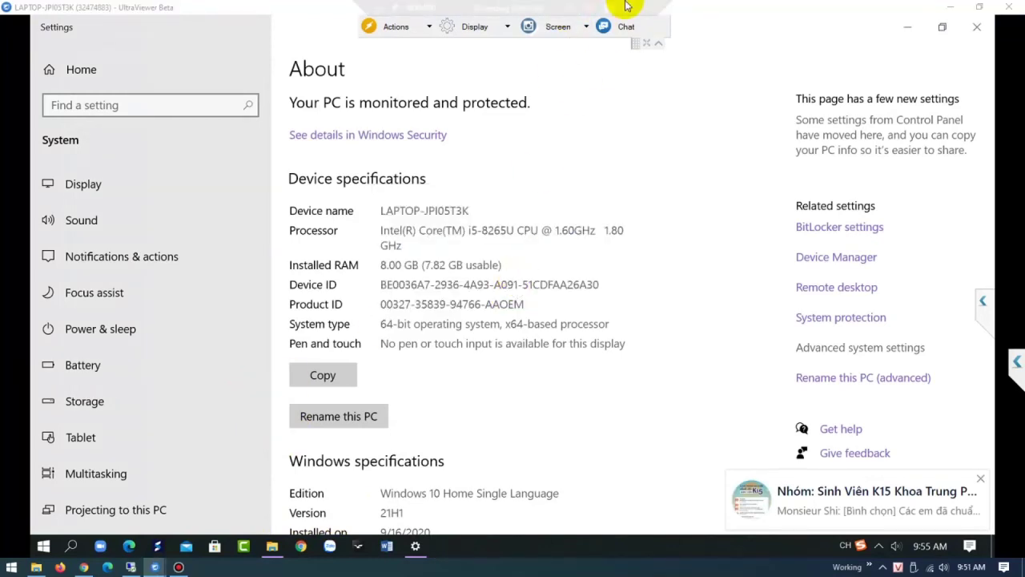
pyautogui.click(572, 8)
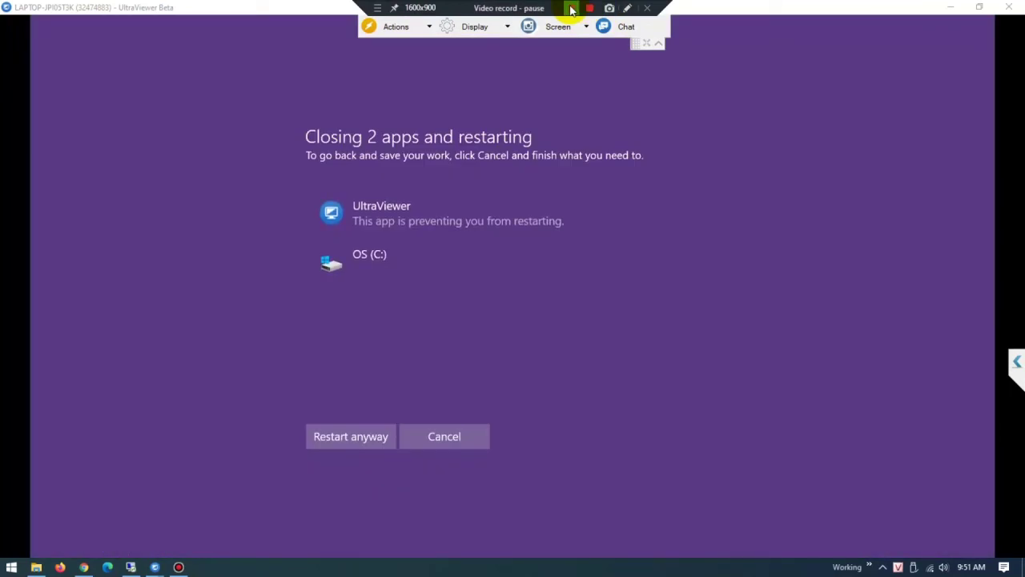
pyautogui.click(571, 8)
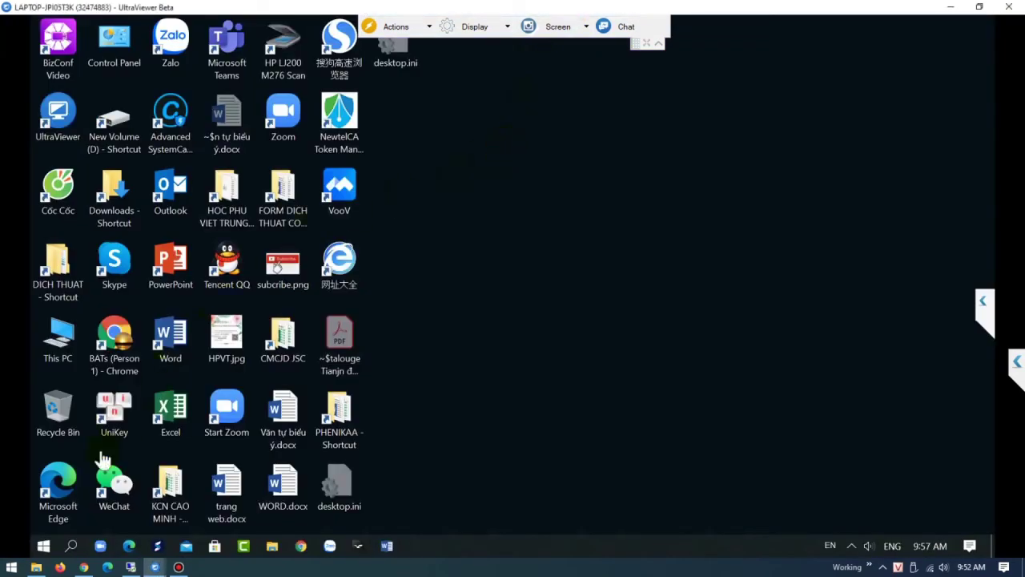
# Open This PC, check the free space of drive C and look for pagefile.sys in its root.
pyautogui.rightClick(64, 335)
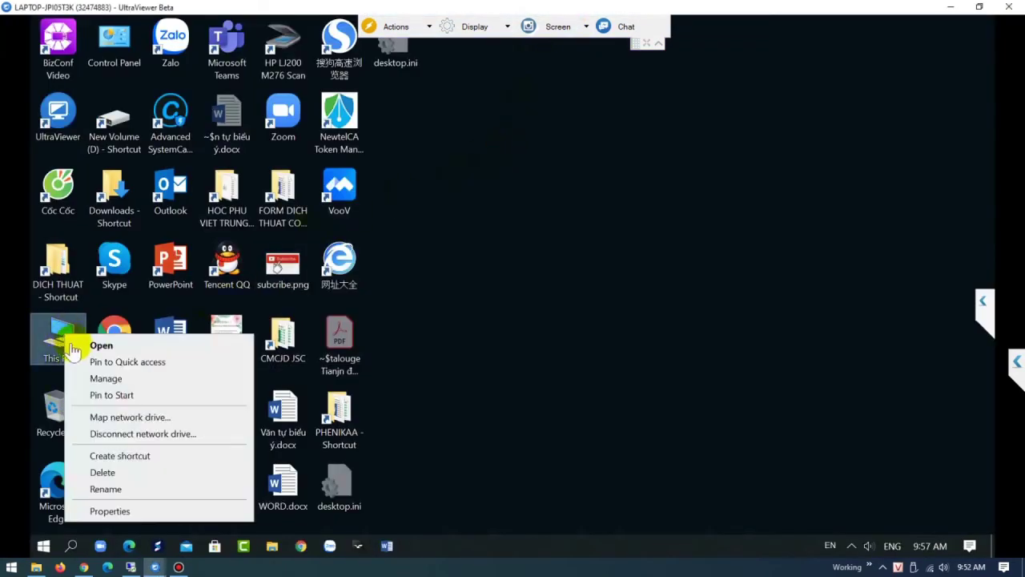
pyautogui.click(80, 346)
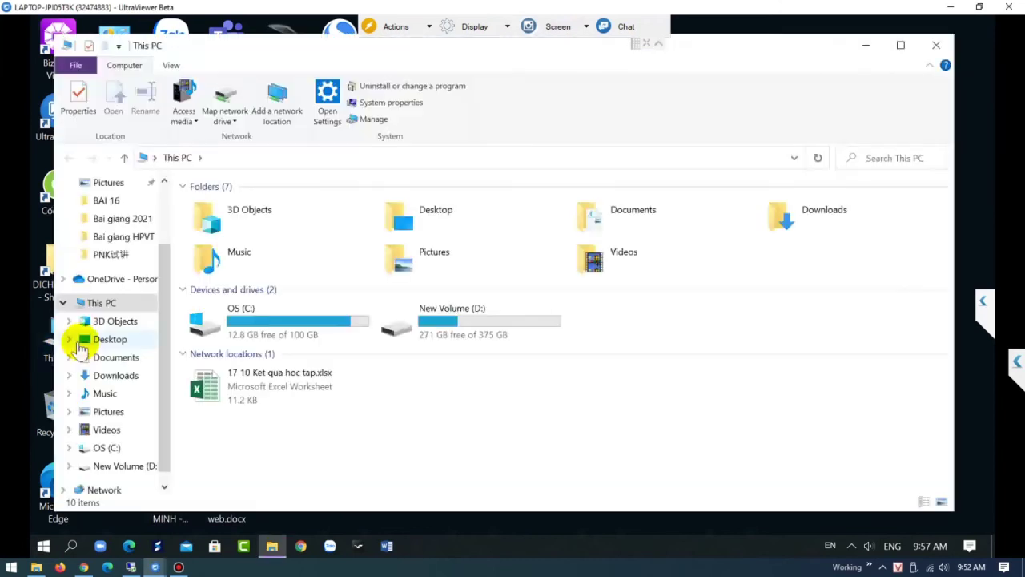
pyautogui.click(262, 331)
pyautogui.click(112, 449)
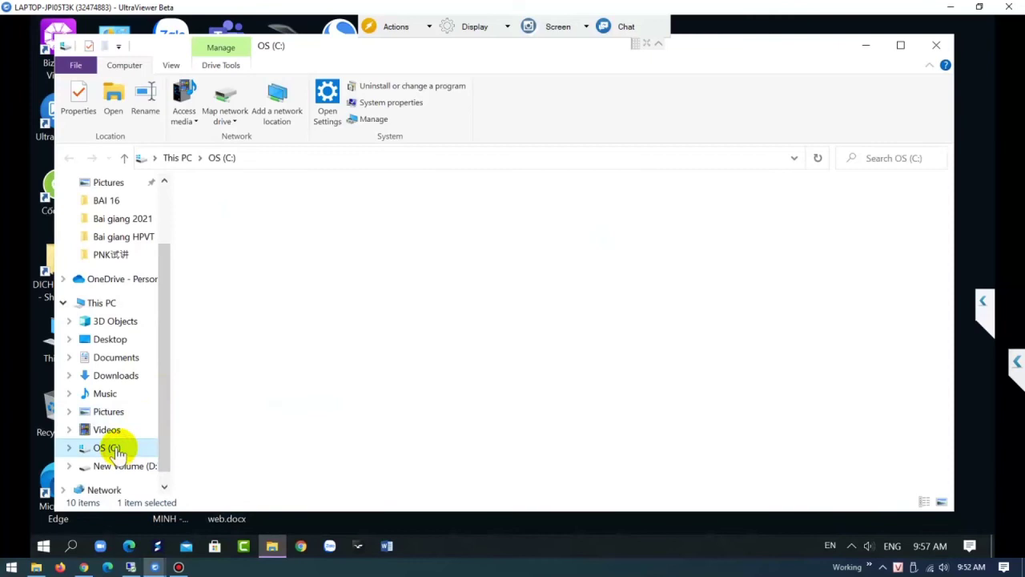
pyautogui.scroll(-1, 574, 379)
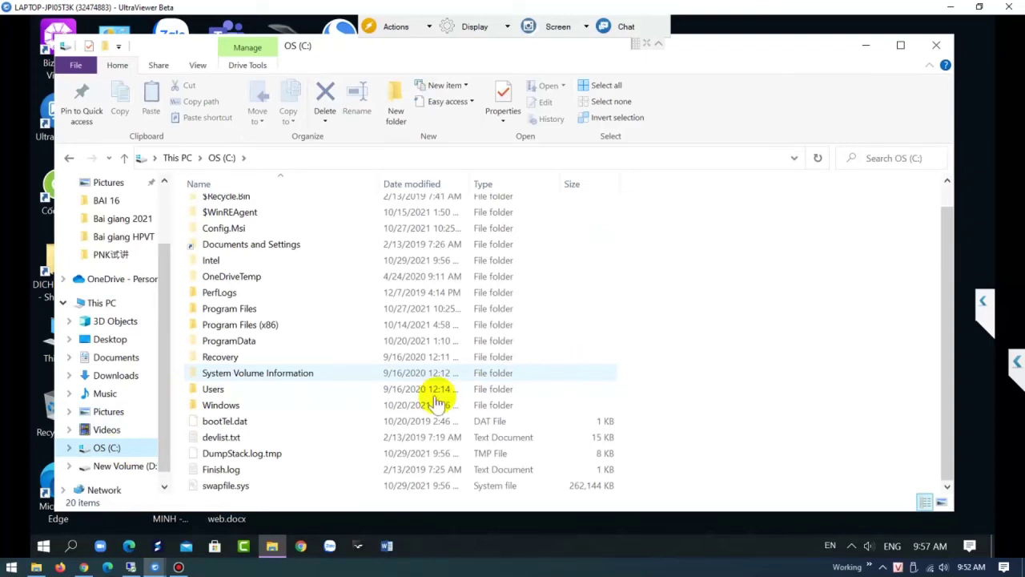
# Expand drive C in the folder tree down to Users\ADMIN\AppData\Local and widen the navigation pane.
pyautogui.click(68, 449)
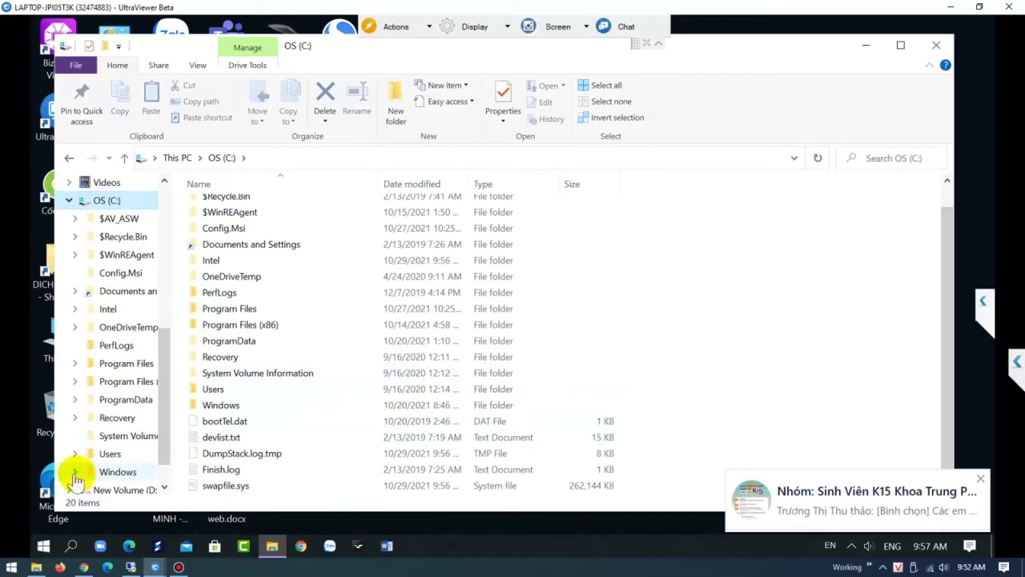
pyautogui.click(74, 455)
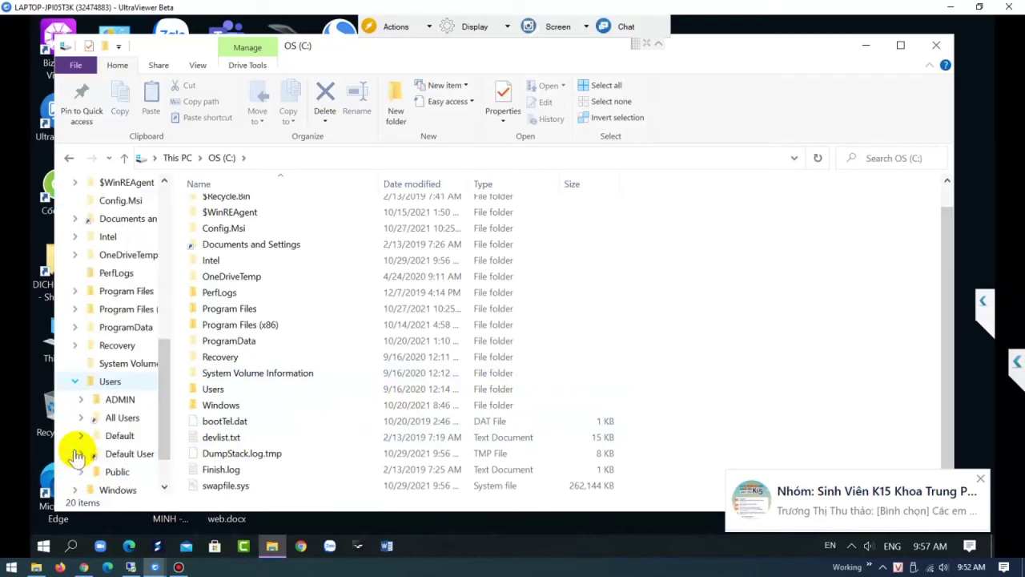
pyautogui.click(81, 400)
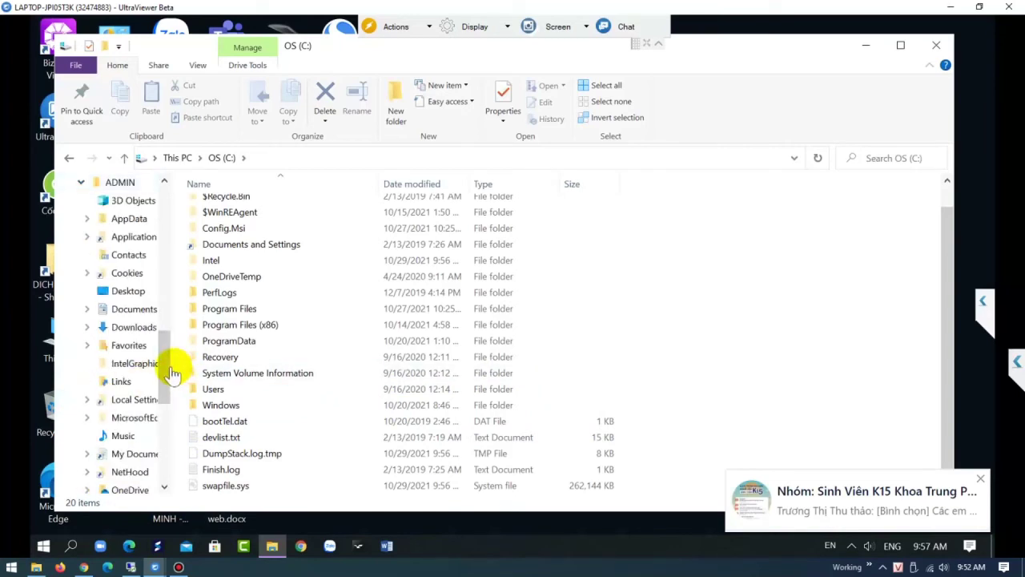
pyautogui.moveTo(166, 362); pyautogui.dragTo(286, 359)
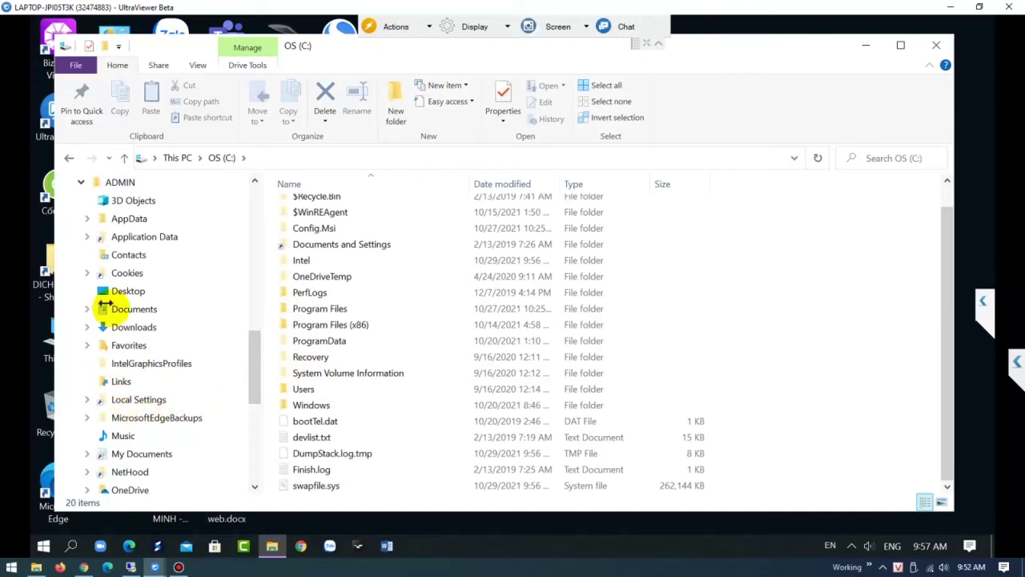
pyautogui.click(86, 219)
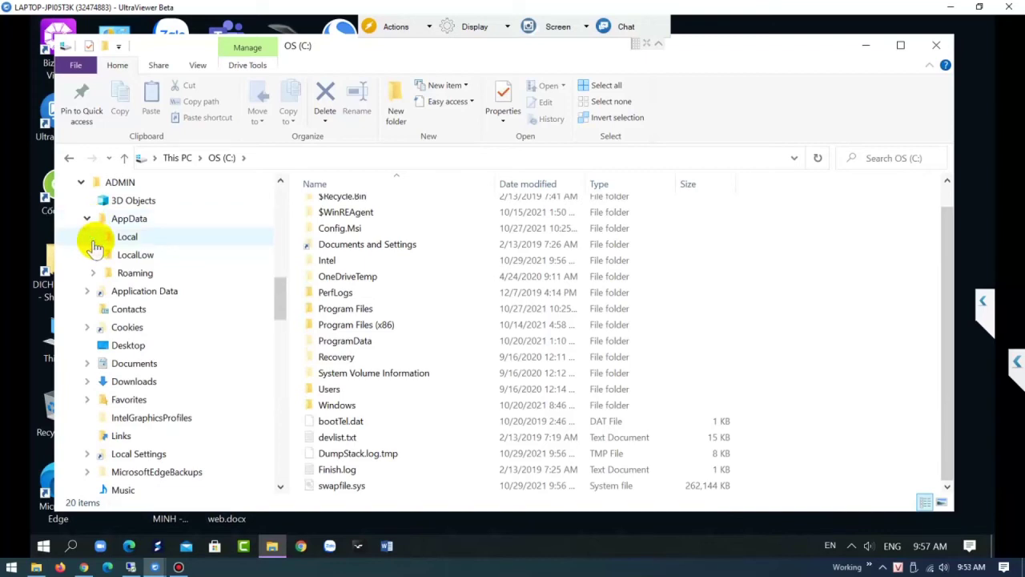
pyautogui.click(93, 239)
# Open the Temp folder inside AppData\Local.
pyautogui.moveTo(282, 305); pyautogui.dragTo(285, 394)
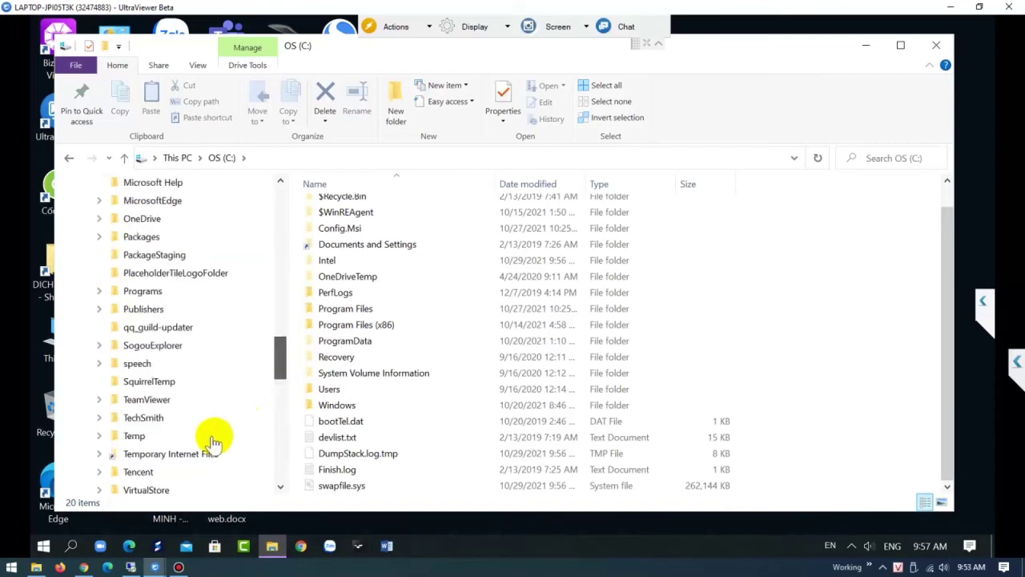
pyautogui.scroll(-4, 132, 441)
pyautogui.click(132, 439)
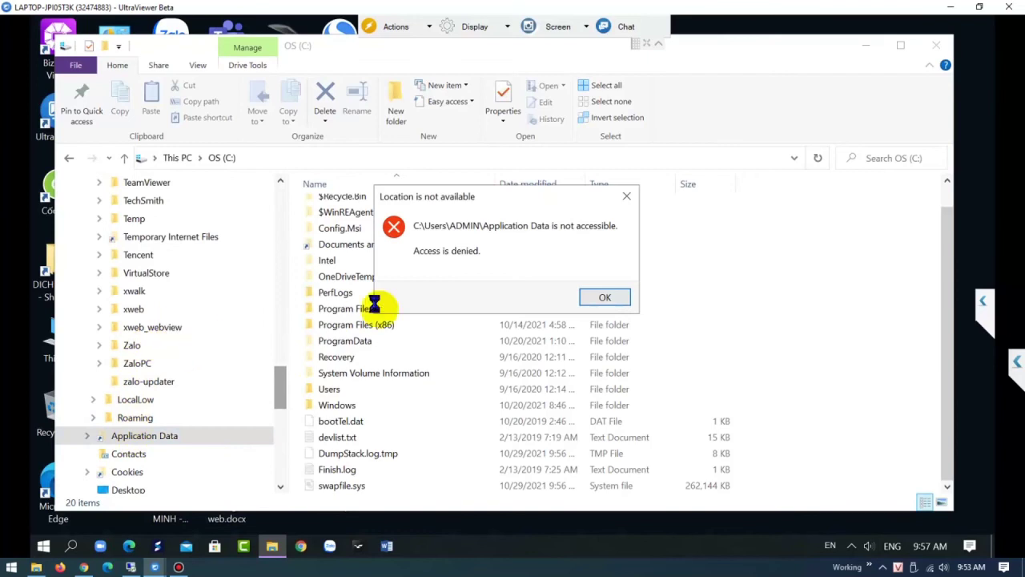
pyautogui.click(605, 299)
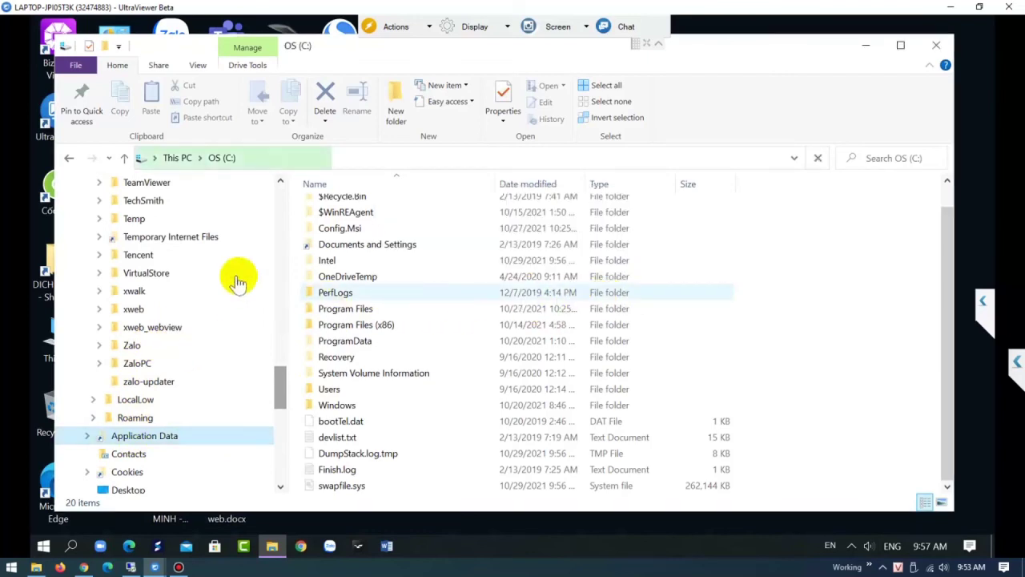
pyautogui.click(131, 224)
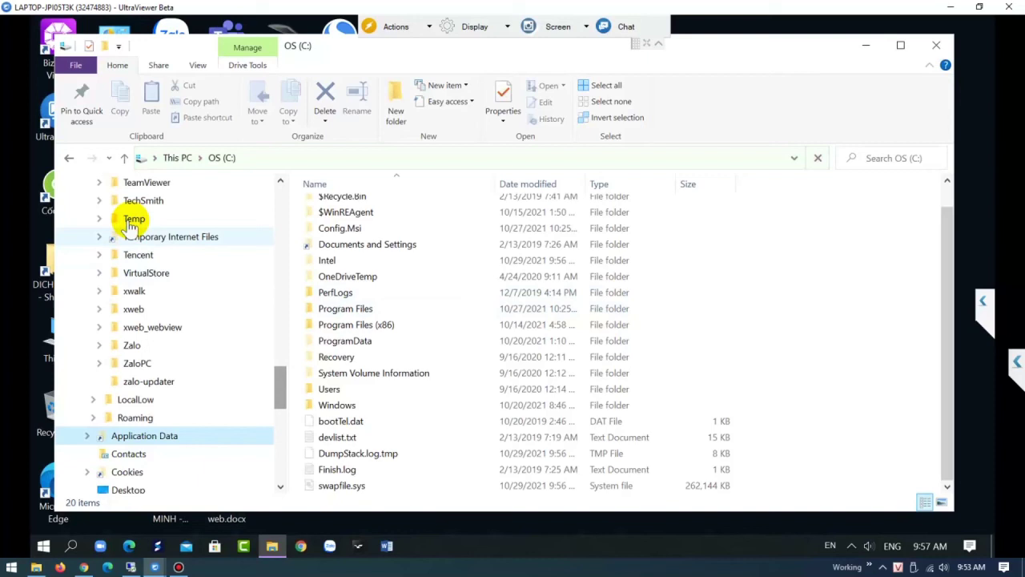
pyautogui.click(133, 219)
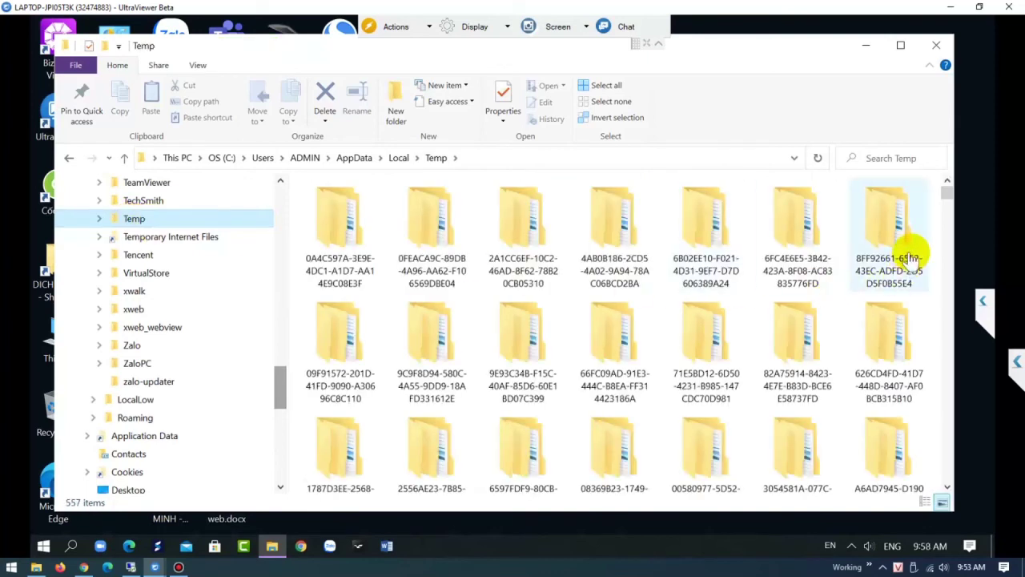
# Delete all items in AppData\Local\Temp, granting administrator permission and skipping the files in use for all current items.
pyautogui.click(910, 258)
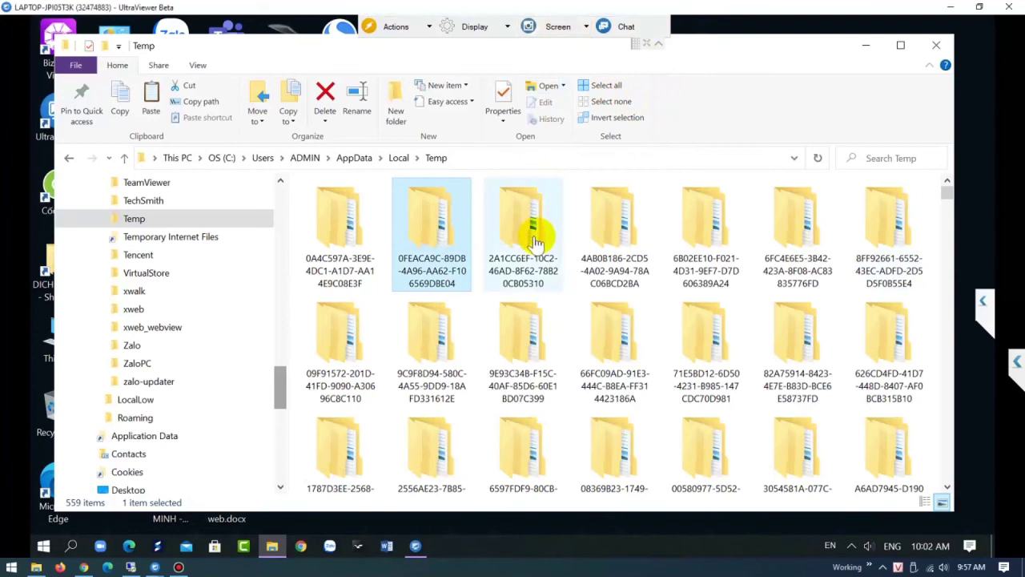
pyautogui.click(607, 87)
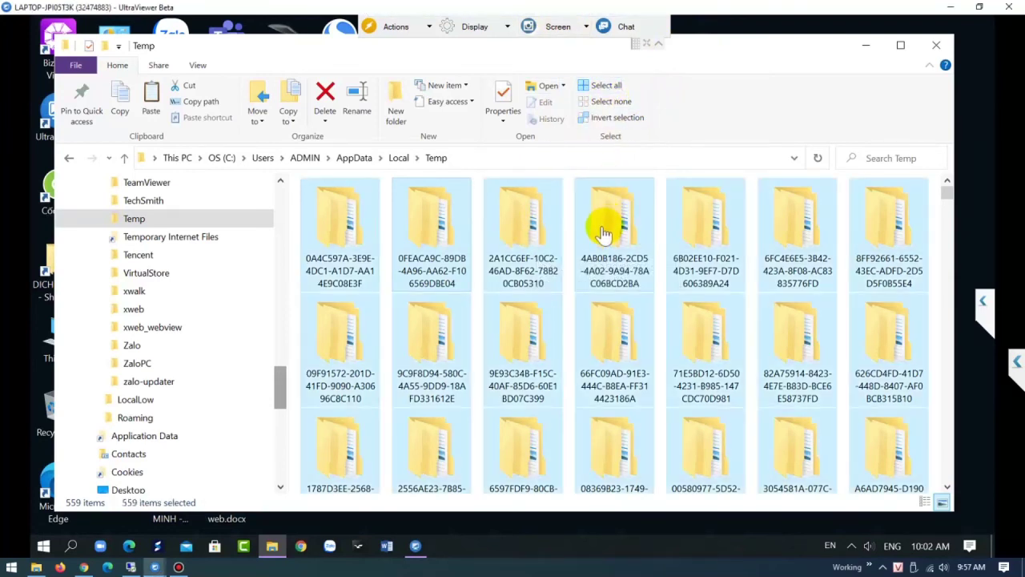
pyautogui.click(327, 97)
pyautogui.click(282, 241)
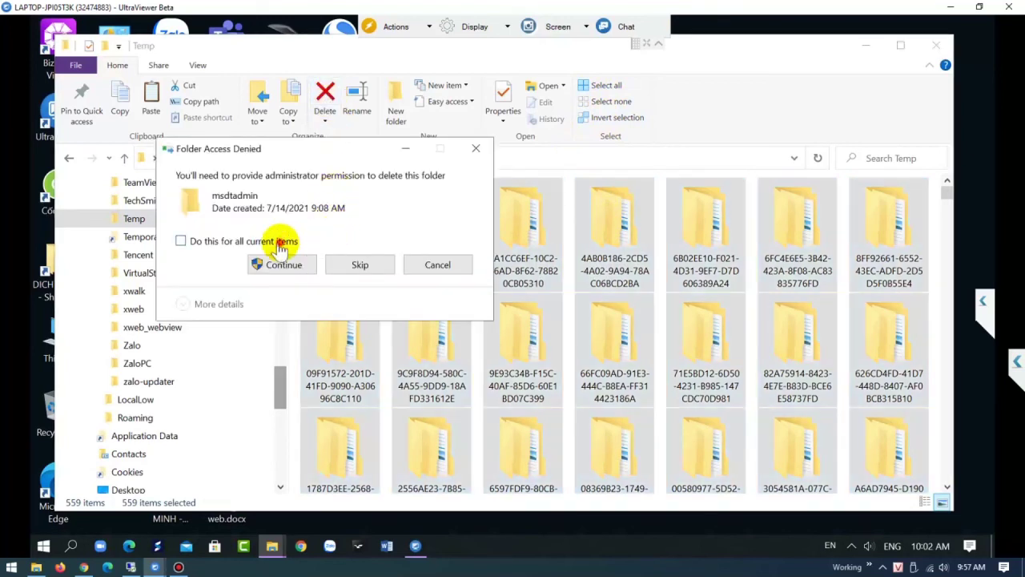
pyautogui.click(284, 264)
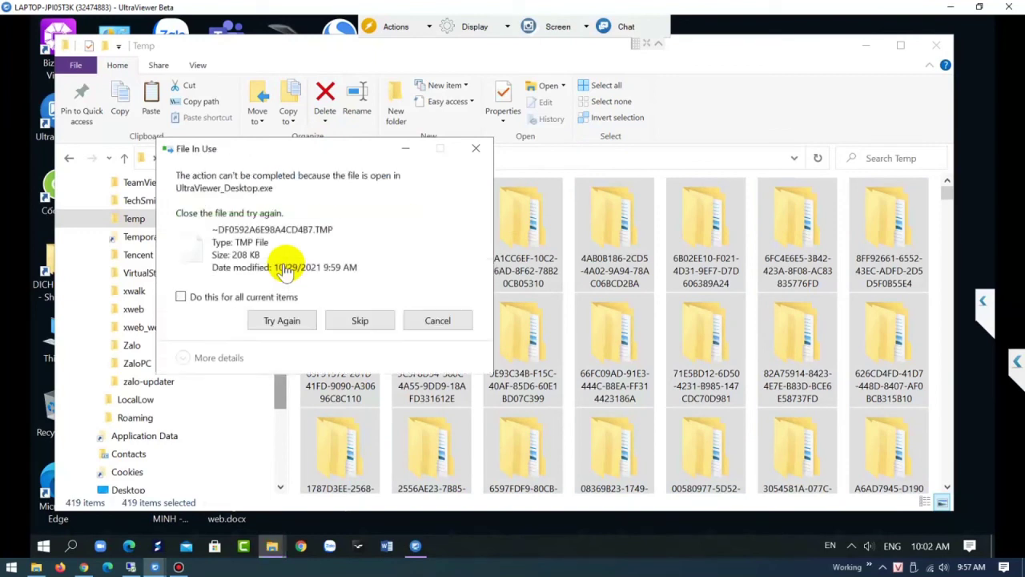
pyautogui.click(285, 297)
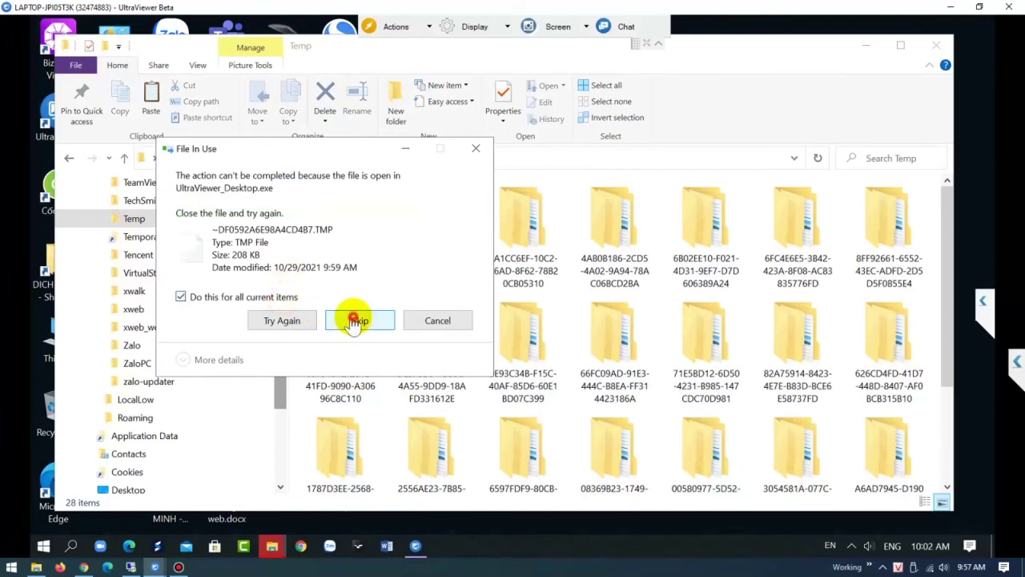
pyautogui.click(360, 319)
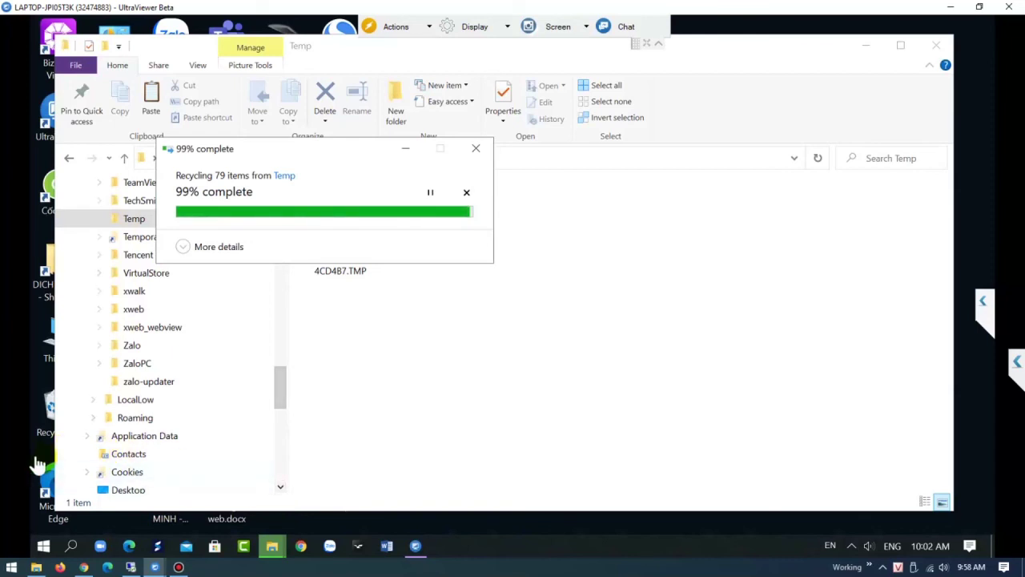
# Expand the Windows folder of drive C in the folder tree.
pyautogui.click(280, 489)
pyautogui.click(280, 488)
pyautogui.click(281, 489)
pyautogui.click(281, 489)
pyautogui.click(280, 488)
pyautogui.click(280, 489)
pyautogui.click(280, 488)
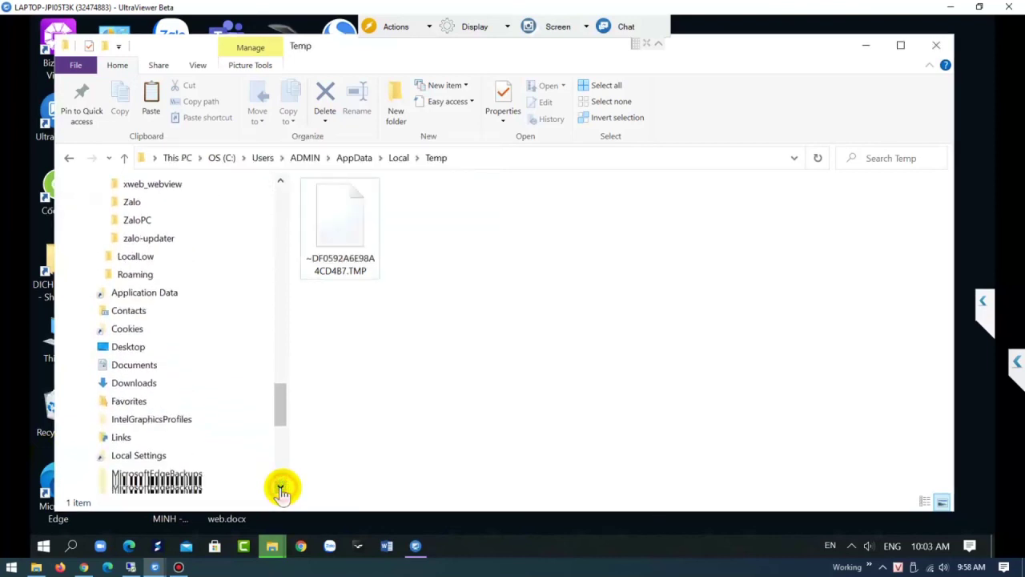
pyautogui.click(280, 488)
pyautogui.click(281, 489)
pyautogui.click(281, 469)
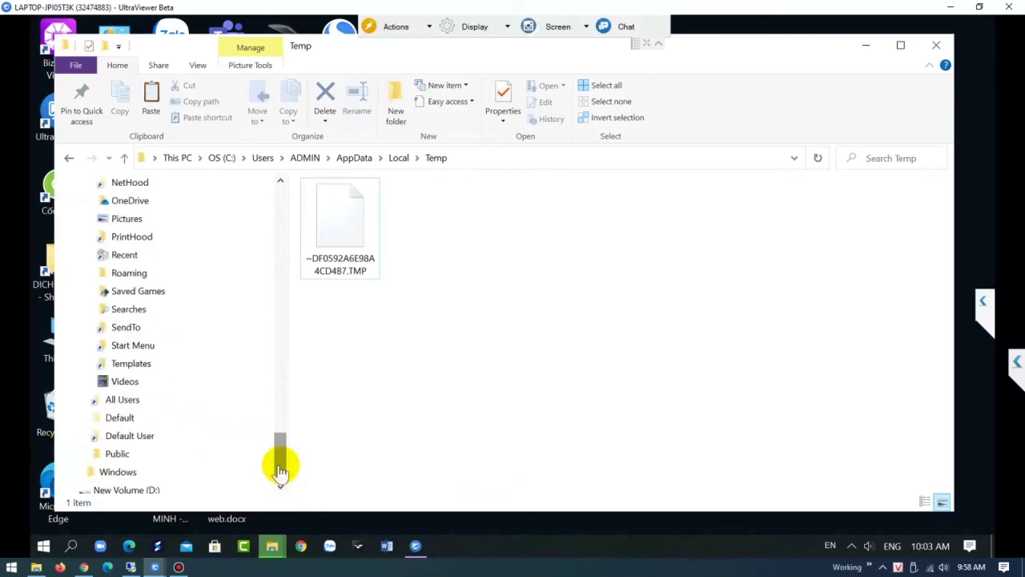
pyautogui.click(280, 489)
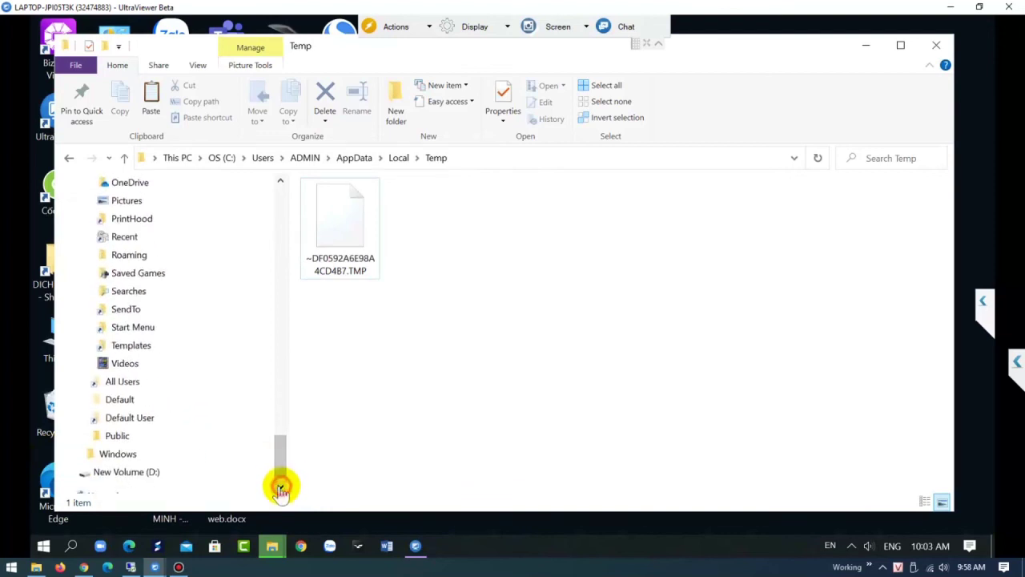
pyautogui.click(281, 489)
pyautogui.click(76, 438)
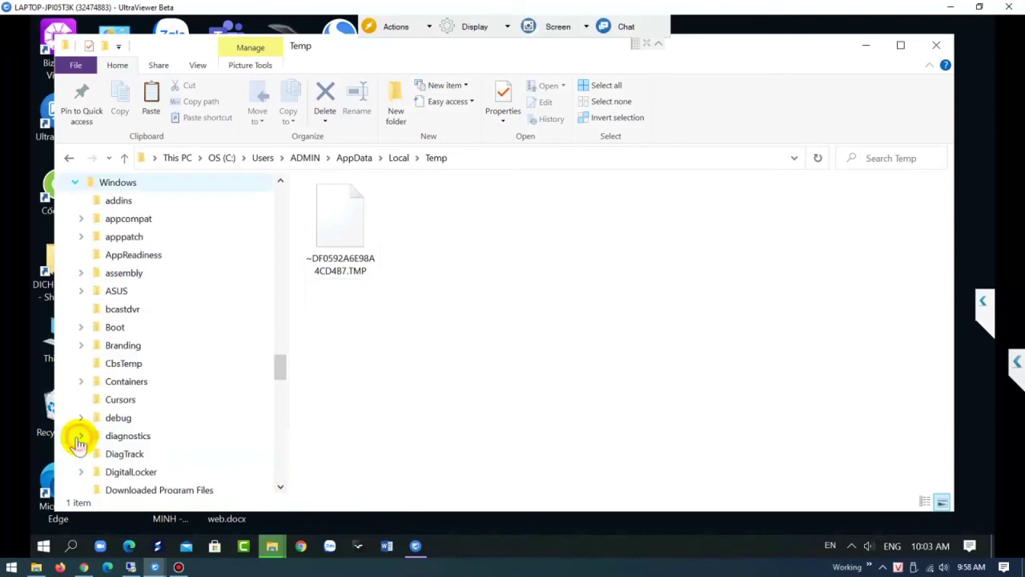
# Open the Temp folder inside C:\Windows and grant permanent access to it.
pyautogui.click(285, 478)
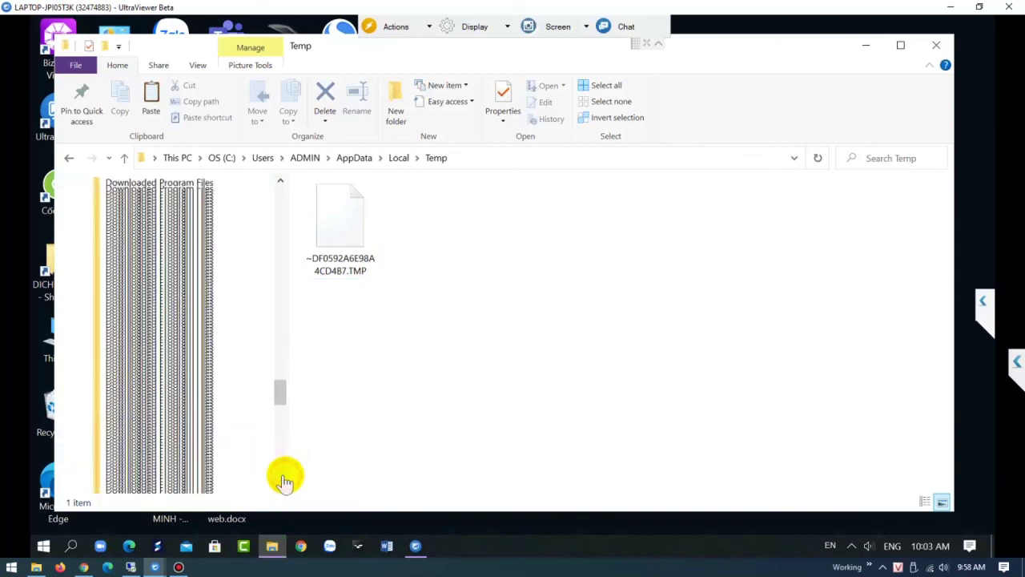
pyautogui.click(286, 478)
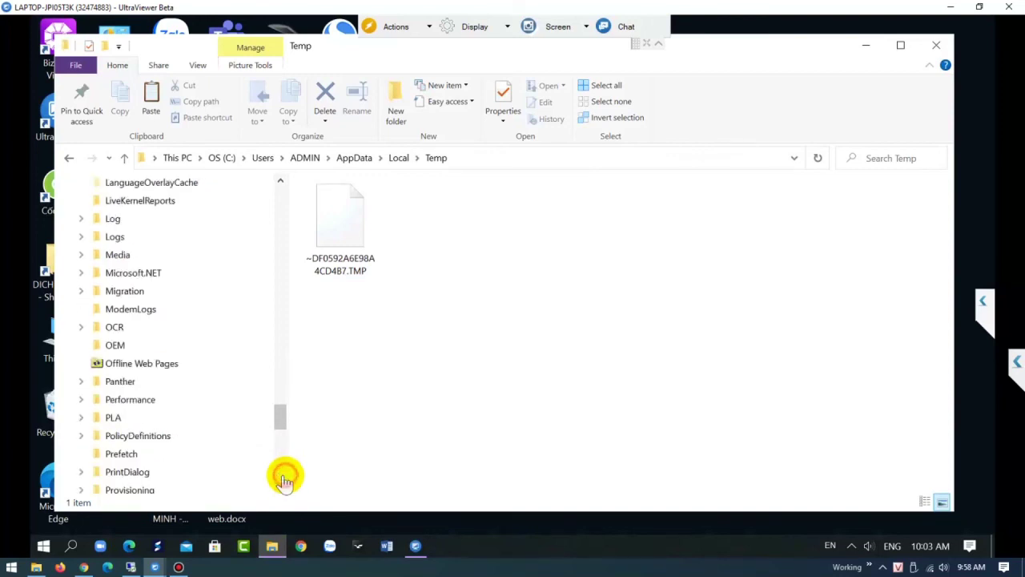
pyautogui.click(285, 478)
pyautogui.click(285, 478)
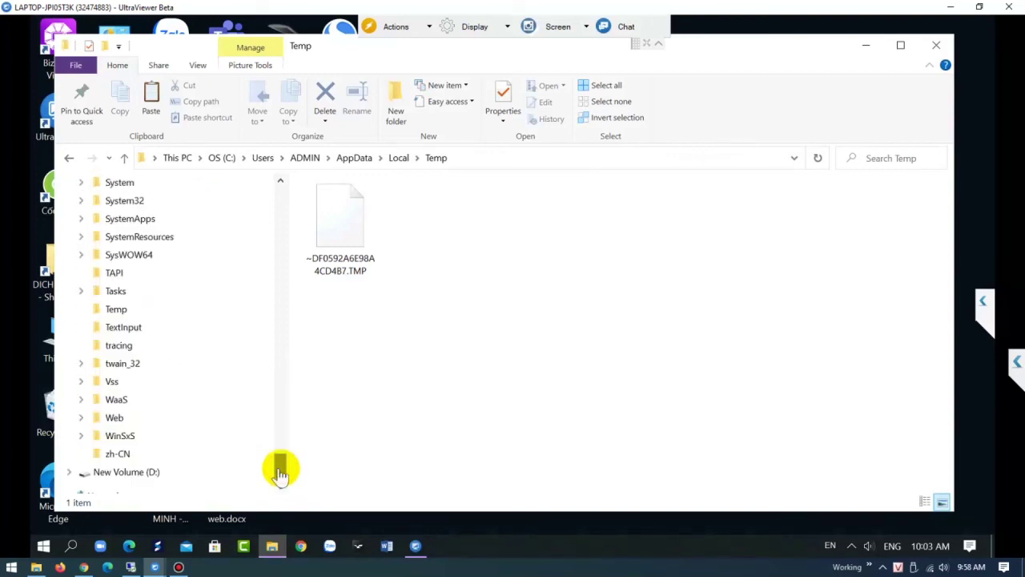
pyautogui.click(117, 310)
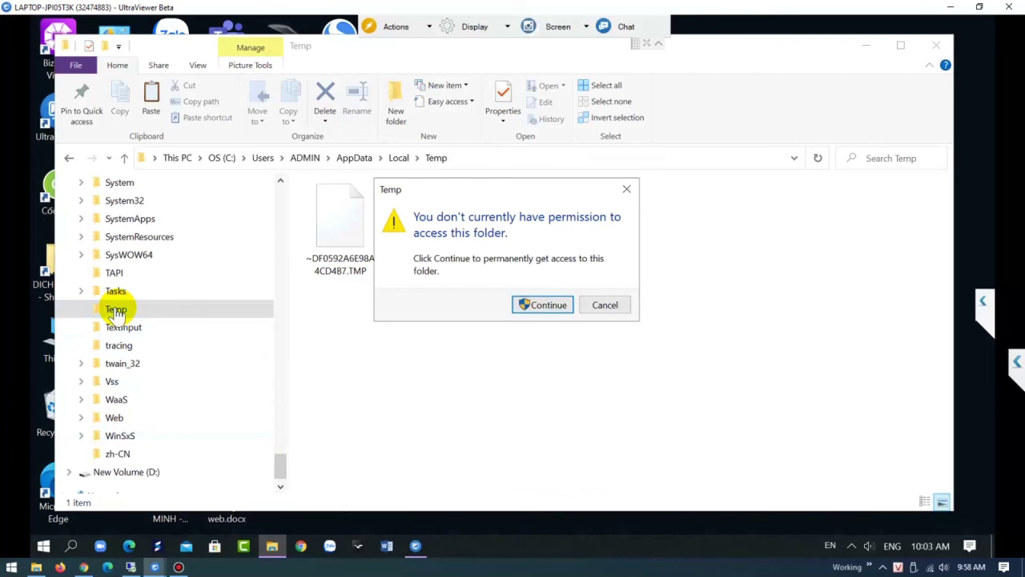
pyautogui.click(542, 308)
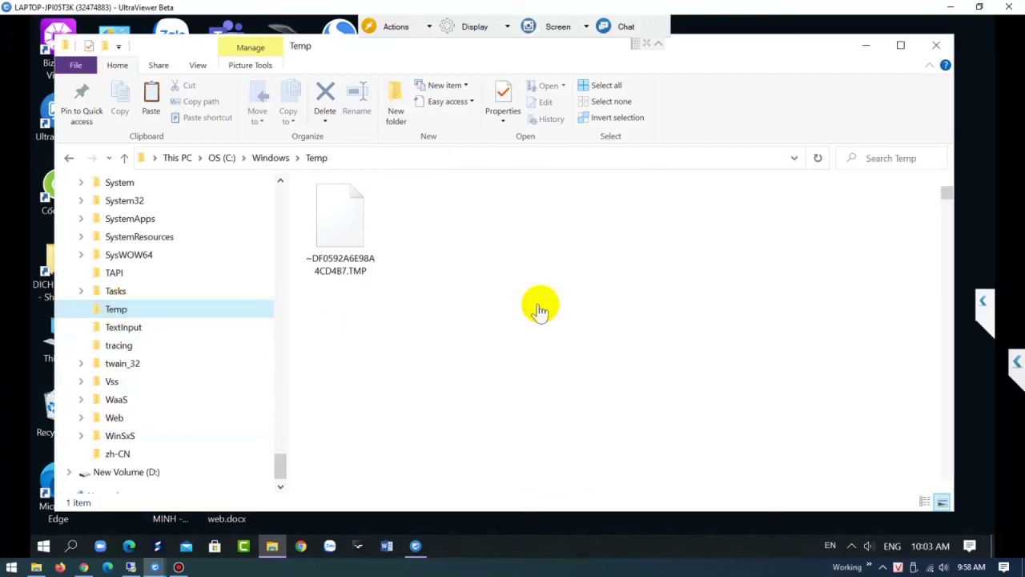
# Delete all items in Windows\Temp, skipping the files in use for all current items.
pyautogui.click(601, 86)
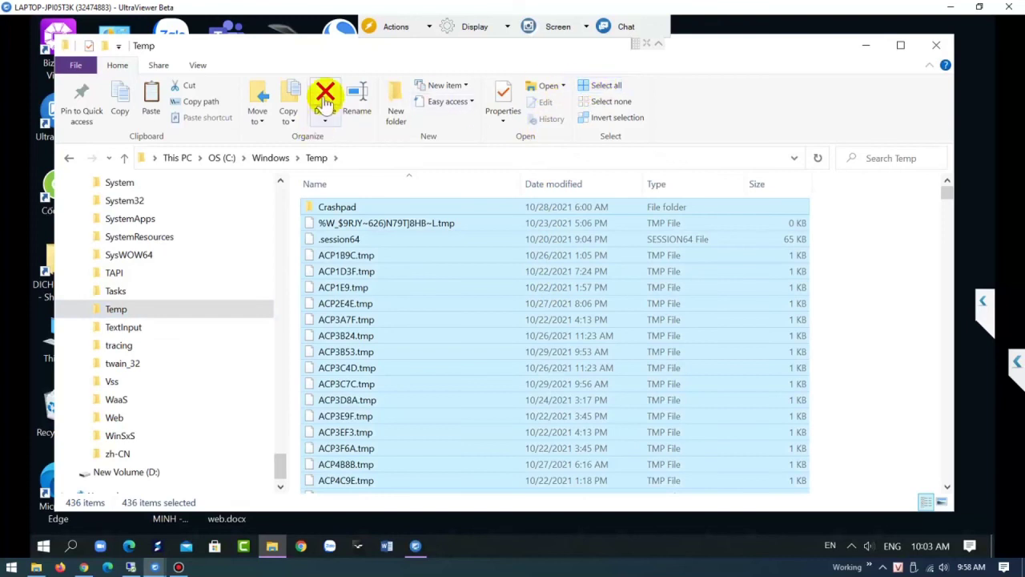
pyautogui.click(324, 100)
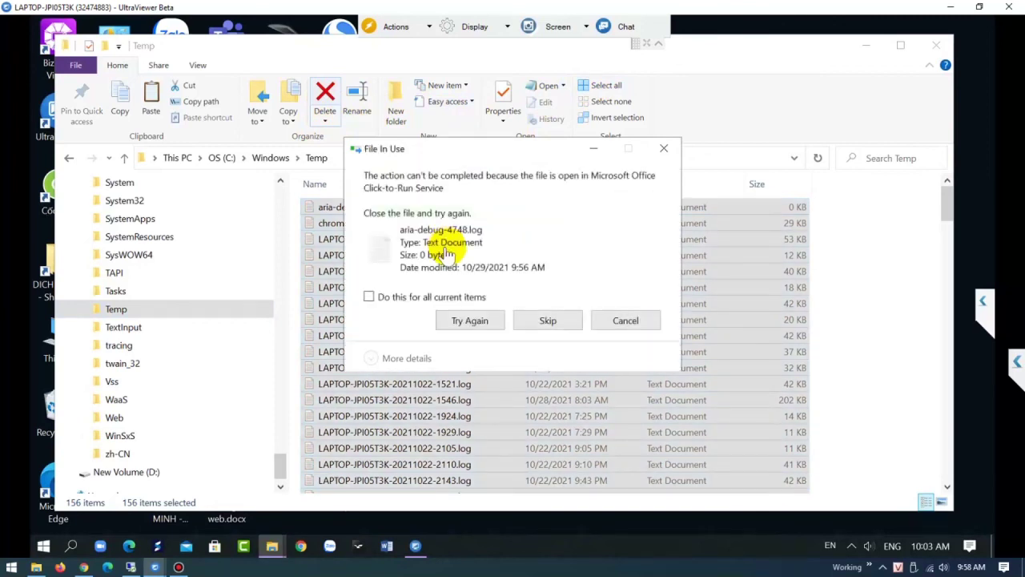
pyautogui.click(454, 296)
pyautogui.click(551, 320)
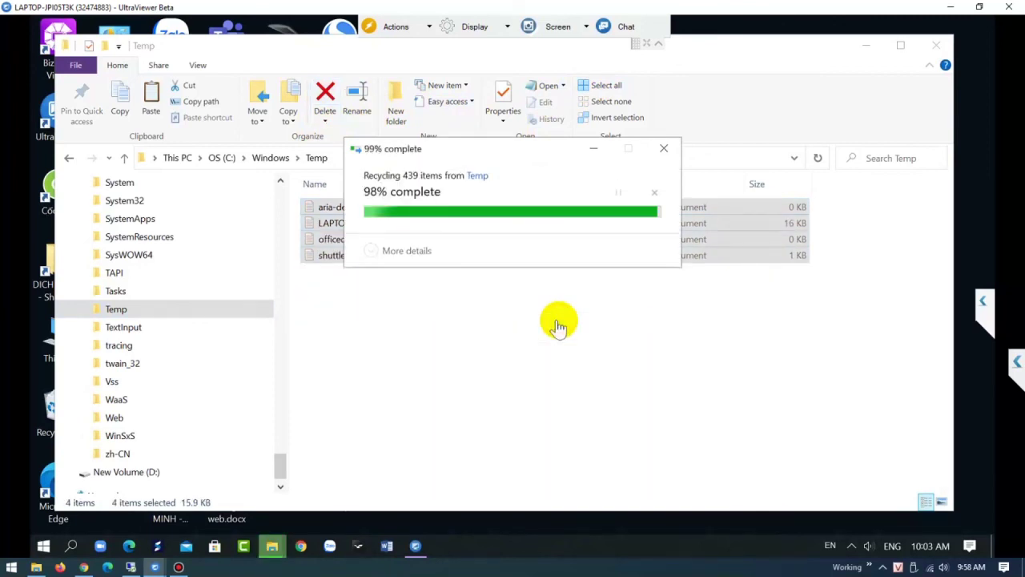
# Return to This PC and check the free space of drives C and D.
pyautogui.click(282, 207)
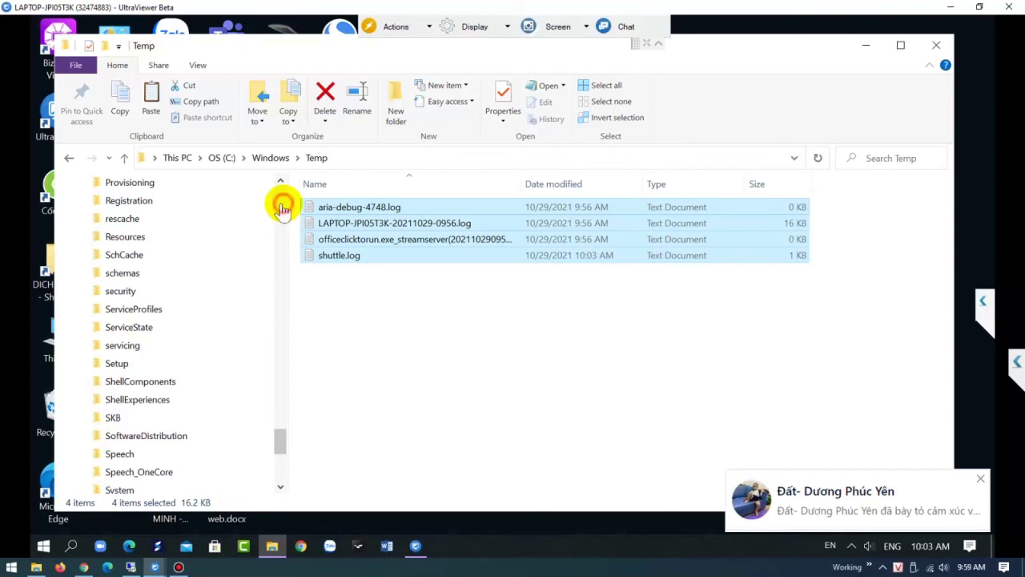
pyautogui.click(282, 207)
pyautogui.click(283, 207)
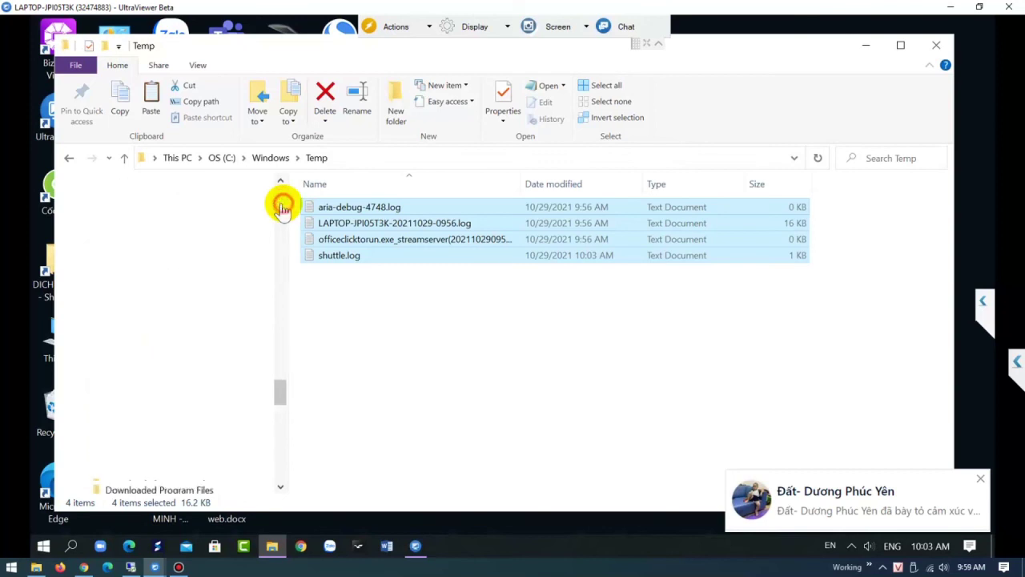
pyautogui.click(178, 162)
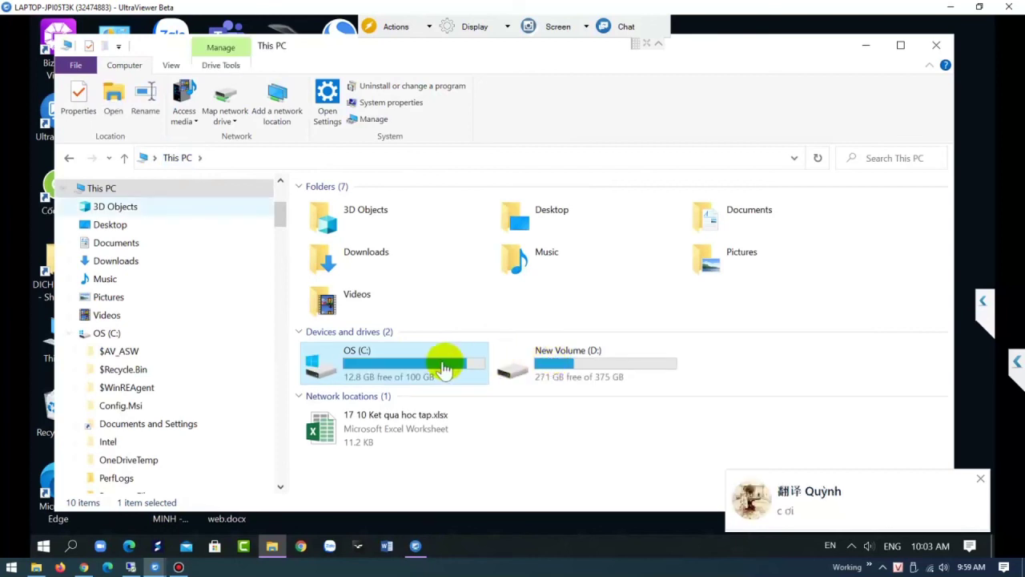
pyautogui.click(554, 364)
pyautogui.click(447, 362)
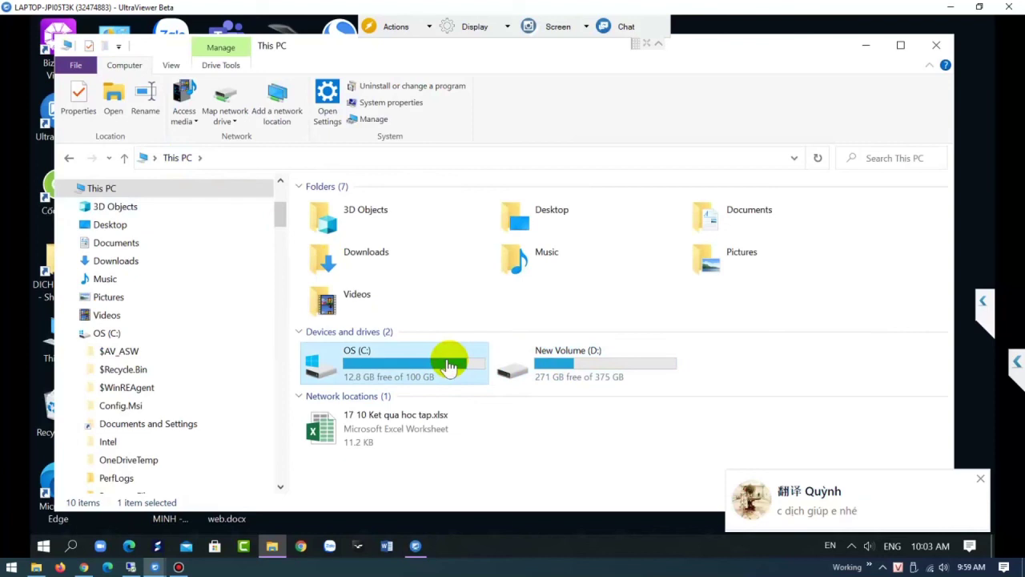
pyautogui.moveTo(552, 6)
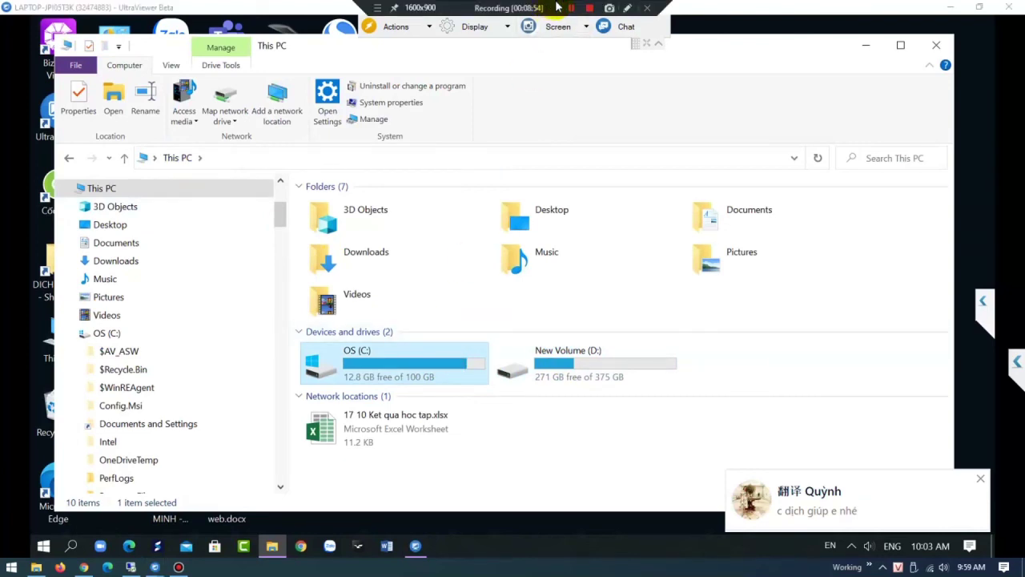